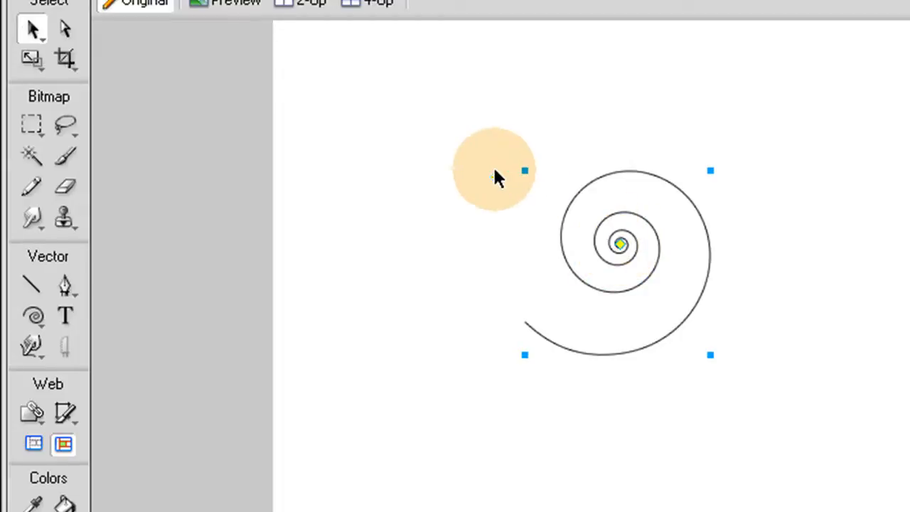
Try fewer turns and then many more turns on the spiral auto shape
left_click_drag(498, 177, 556, 426)
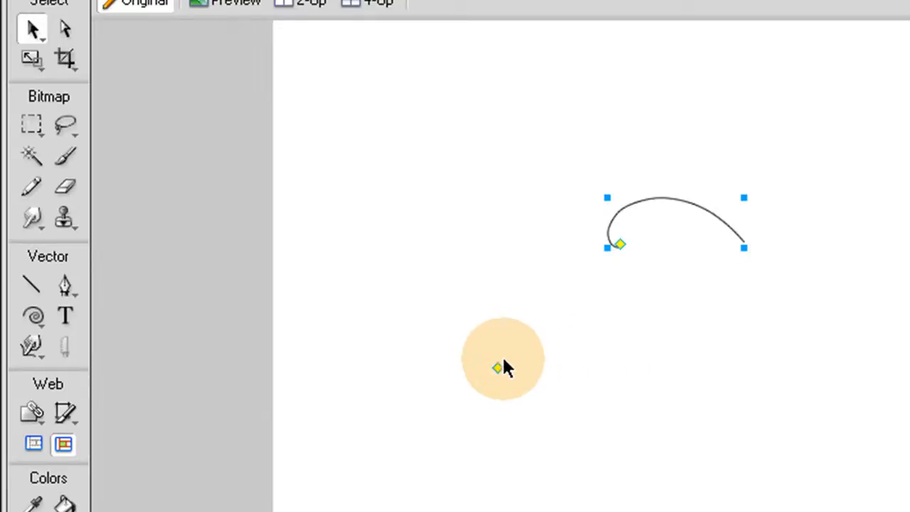
left_click_drag(497, 369, 540, 53)
left_click(831, 206)
left_click(560, 177)
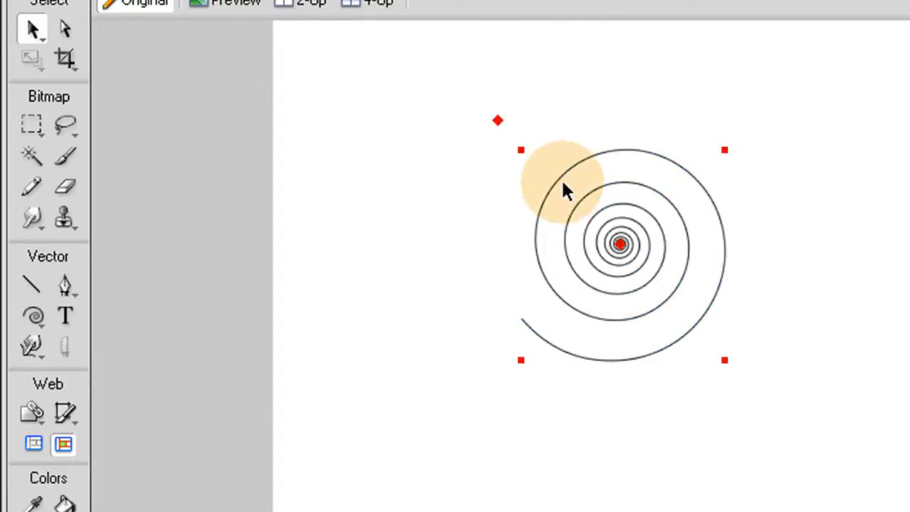
Reduce the spiral auto shape to a loose open curl of between one and two turns, ending at its lower right
left_click_drag(498, 127, 583, 343)
left_click(794, 321)
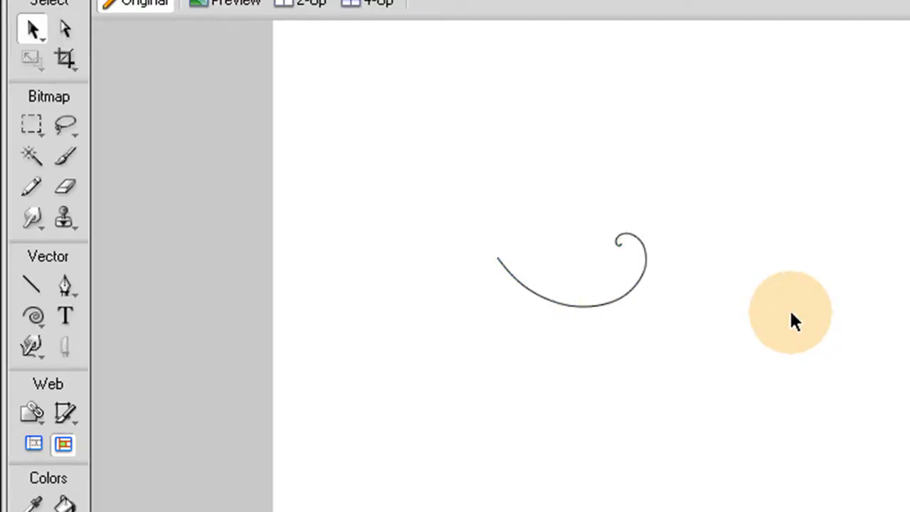
left_click(642, 283)
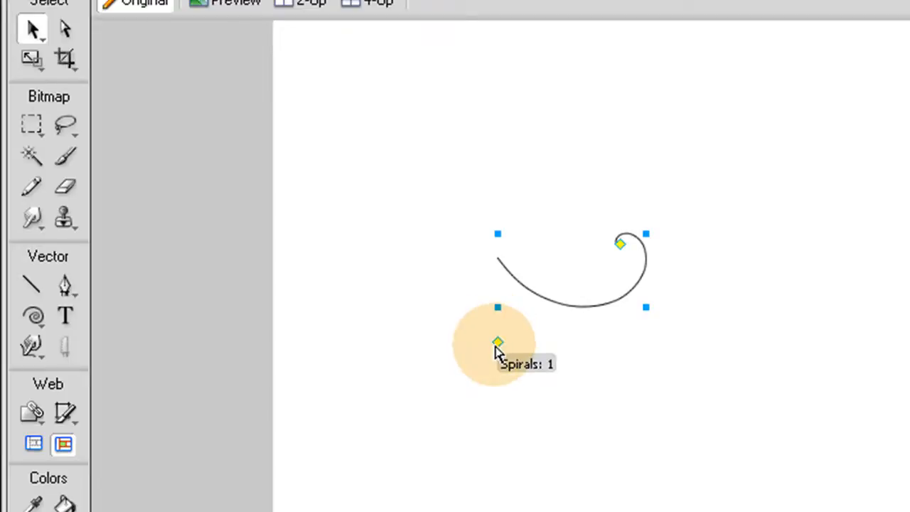
left_click_drag(496, 345, 467, 304)
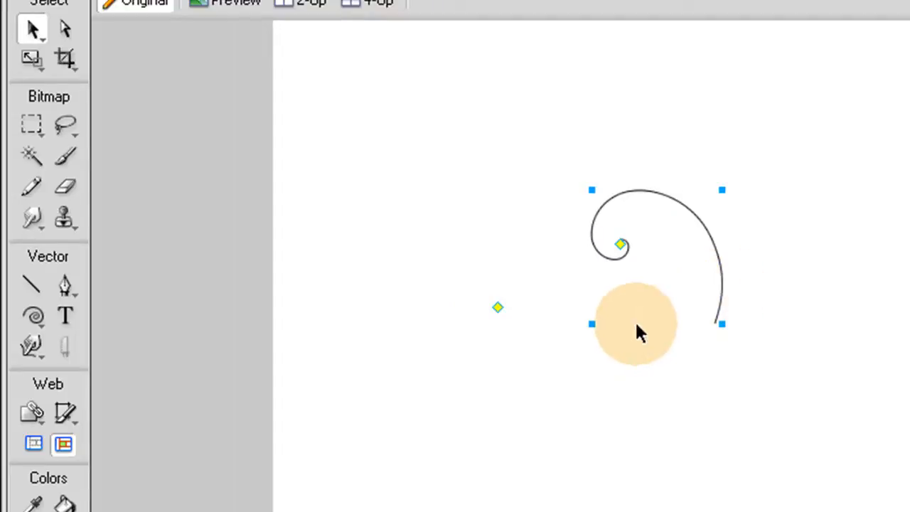
Enlarge the spiral to about 196 × 200 pixels and set its soft line stroke to 1 pixel
left_click(31, 59)
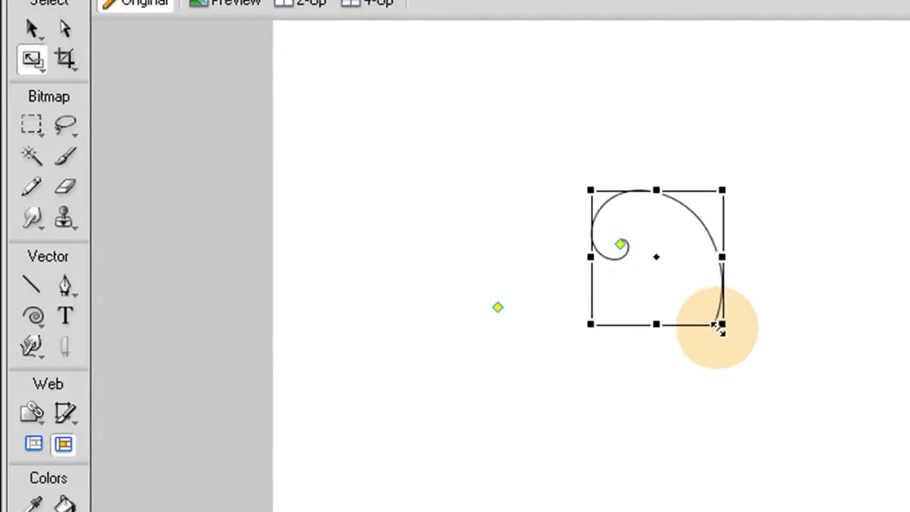
left_click_drag(721, 325, 878, 416)
left_click(33, 28)
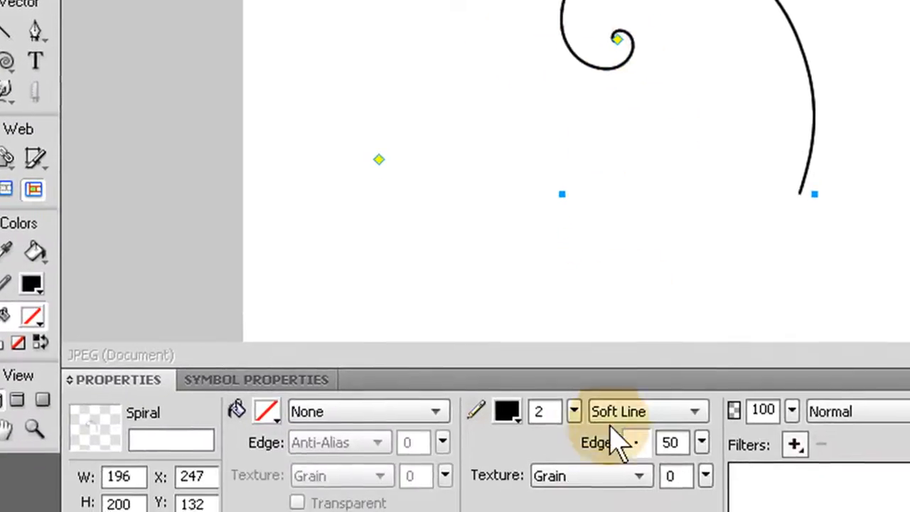
mouse_move(581, 466)
left_mouse_down()
mouse_move(573, 511)
mouse_move(568, 490)
left_mouse_up()
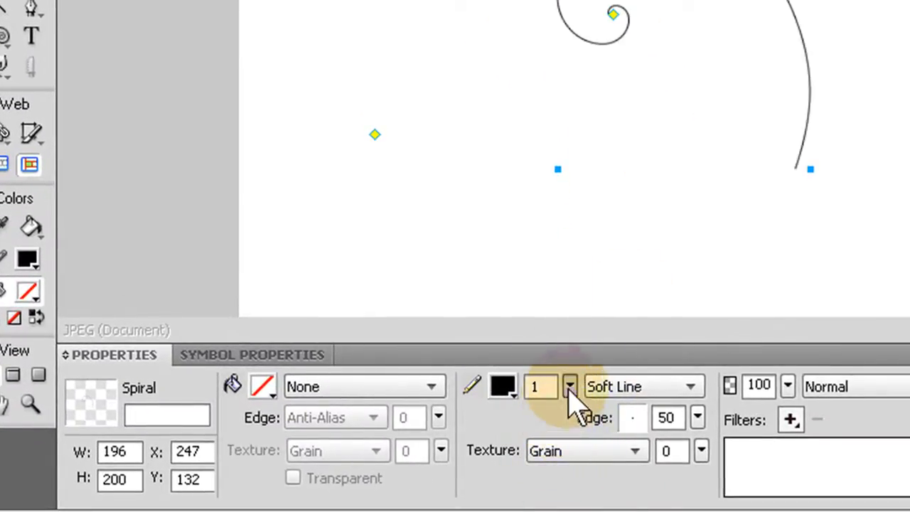
left_click(656, 273)
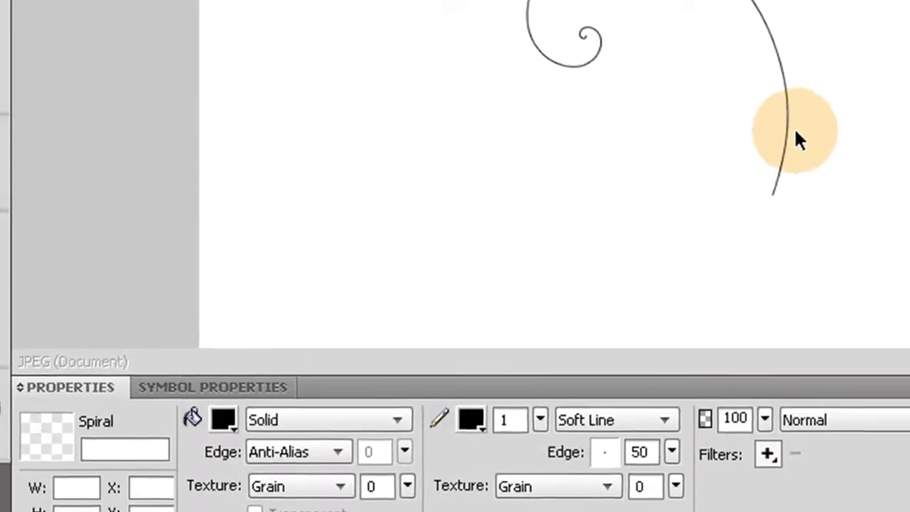
Select the enlarged spiral and put it in transform mode with the Scale tool
left_click(790, 137)
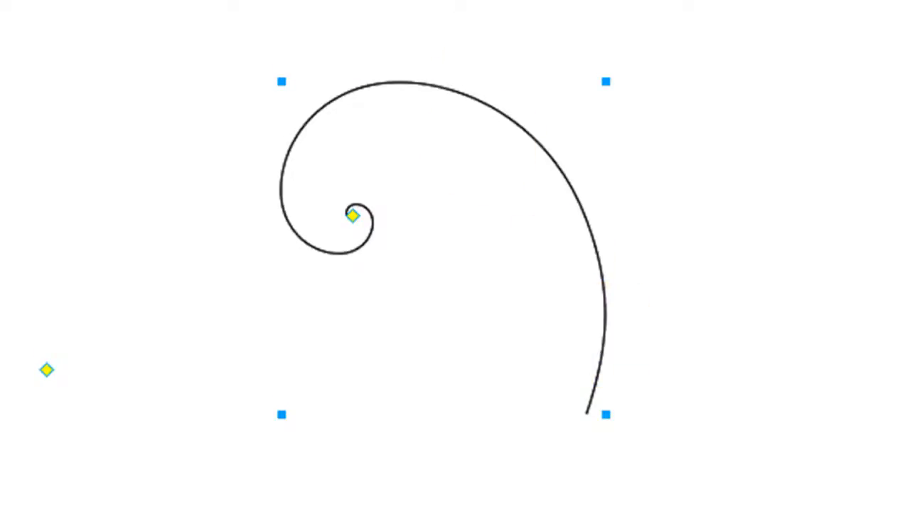
key("ctrl+t")
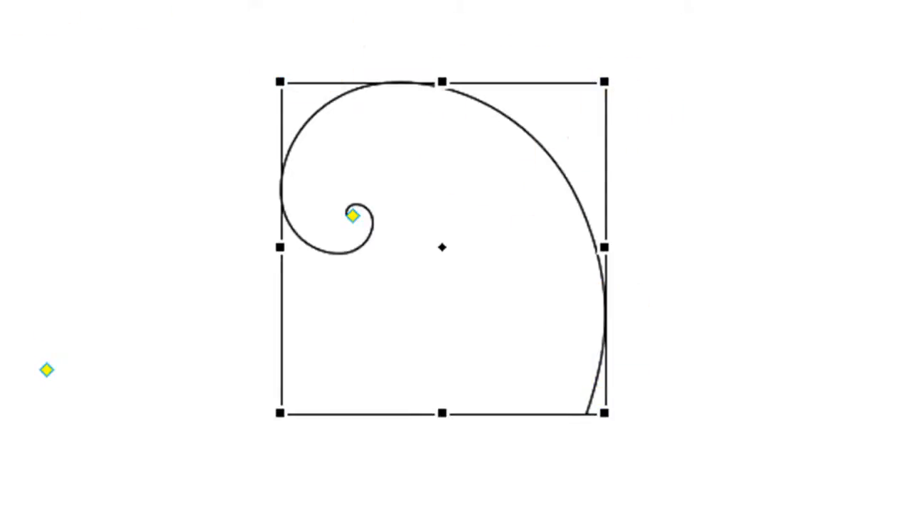
key("v")
left_click(362, 242)
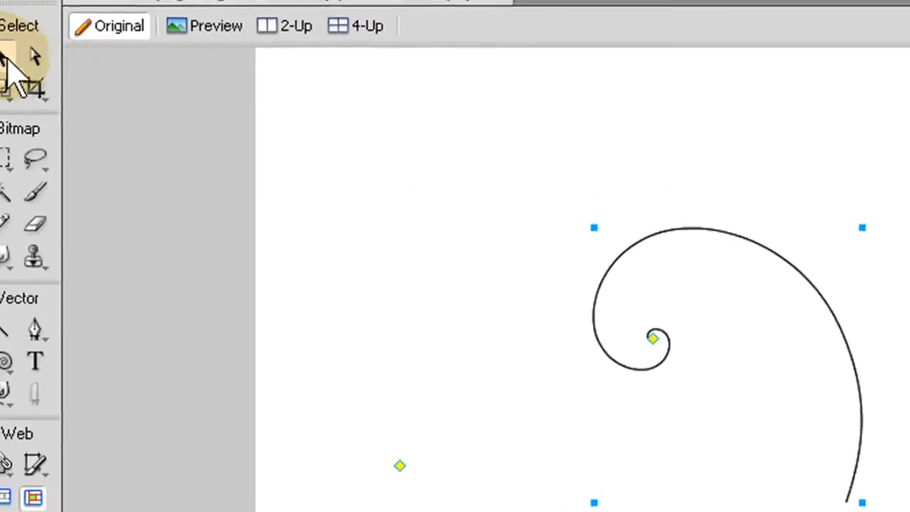
left_click(32, 104)
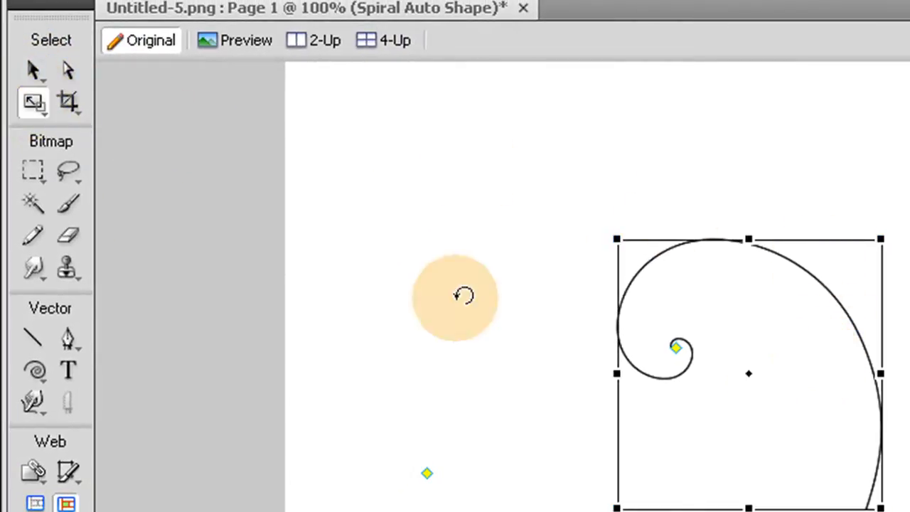
left_click_drag(39, 121, 129, 167)
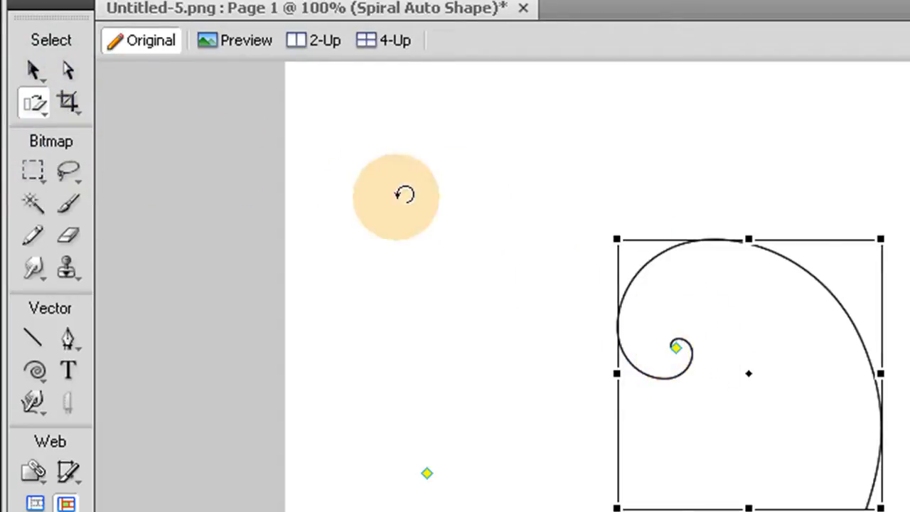
left_click_drag(32, 108, 126, 131)
left_click(675, 350)
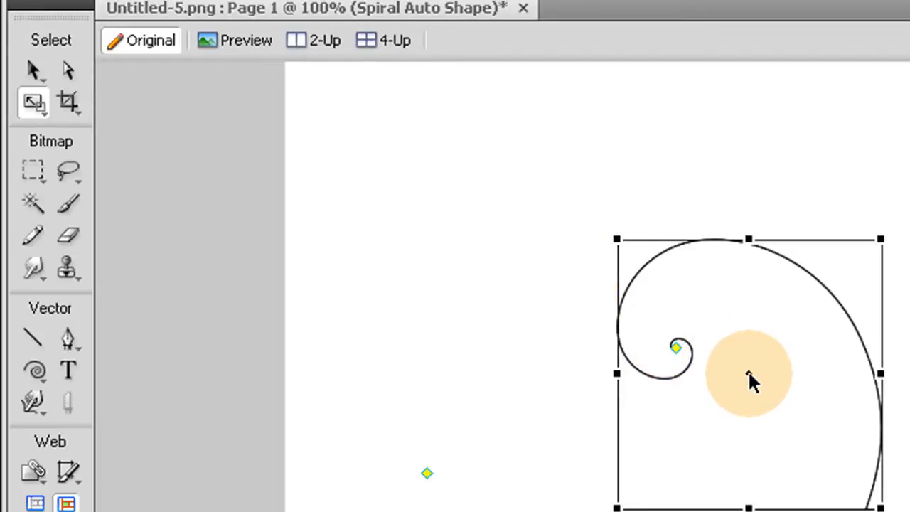
Move the spiral's transform center point precisely onto the inner end of its curl
mouse_move(748, 373)
left_mouse_down()
mouse_move(683, 349)
mouse_move(726, 357)
mouse_move(743, 371)
left_mouse_up()
key("ctrl+equal")
key("ctrl+equal")
key("ctrl+equal")
key("ctrl+equal")
key("ctrl+equal")
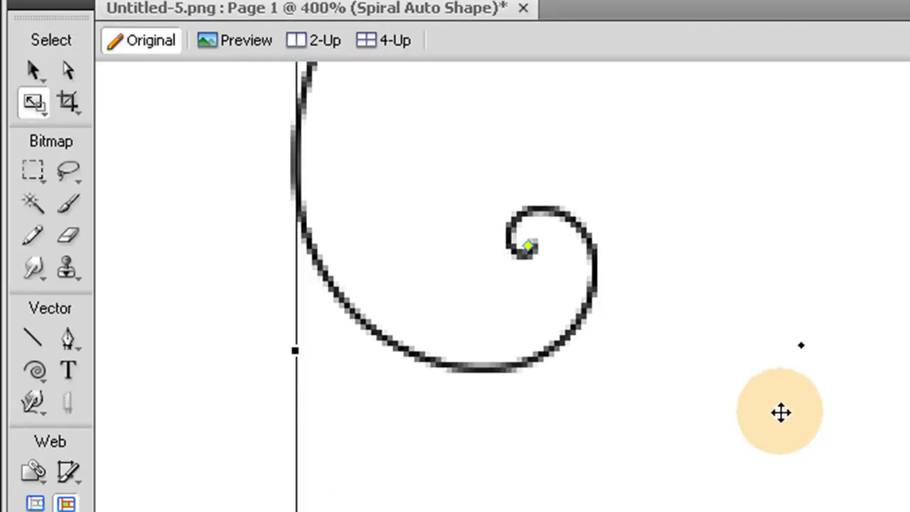
key("ctrl+equal")
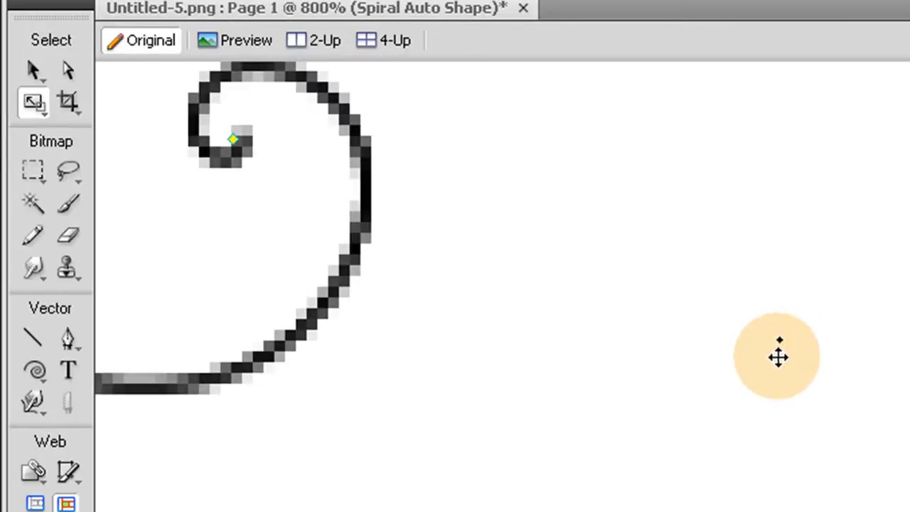
left_click(781, 347)
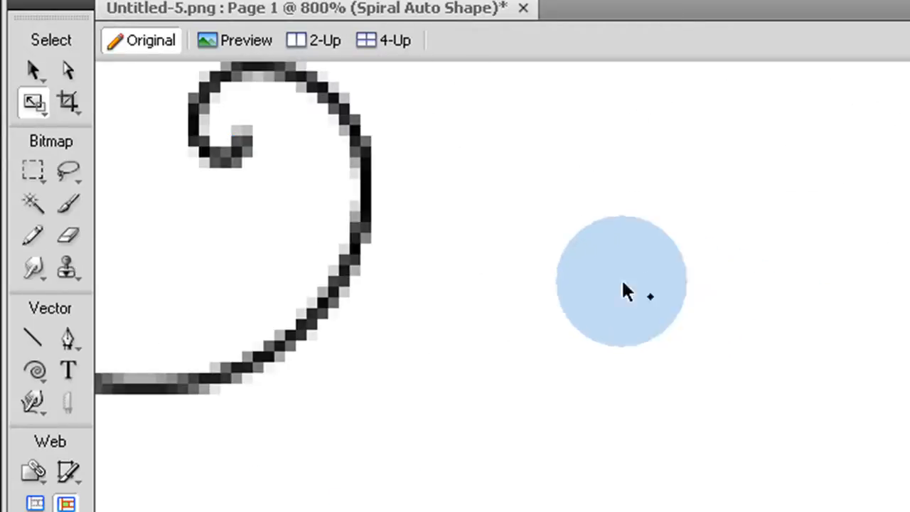
left_click(242, 142)
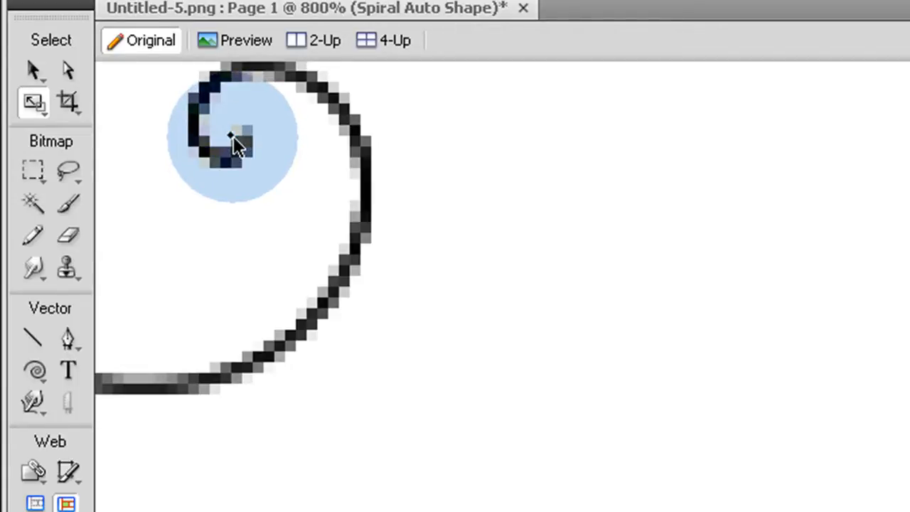
left_click(286, 147)
left_click_drag(286, 148, 572, 172)
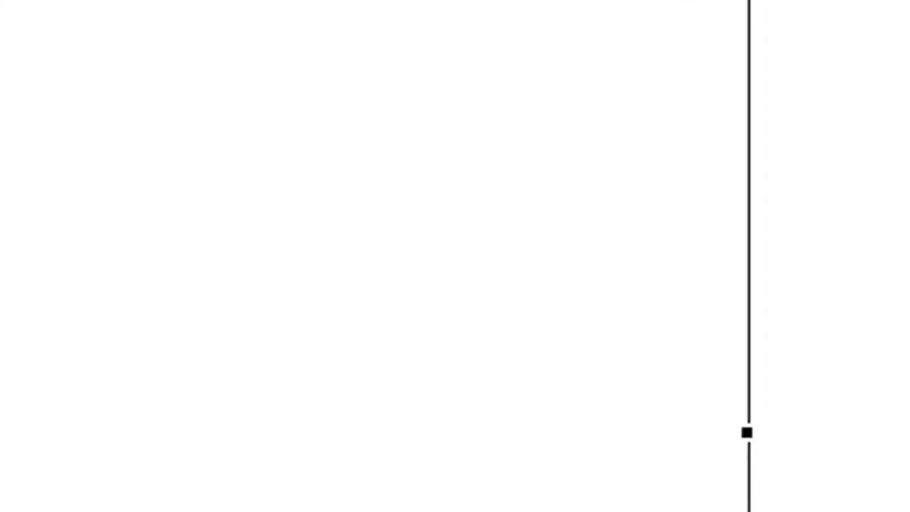
scroll(420, 503, "right", 5)
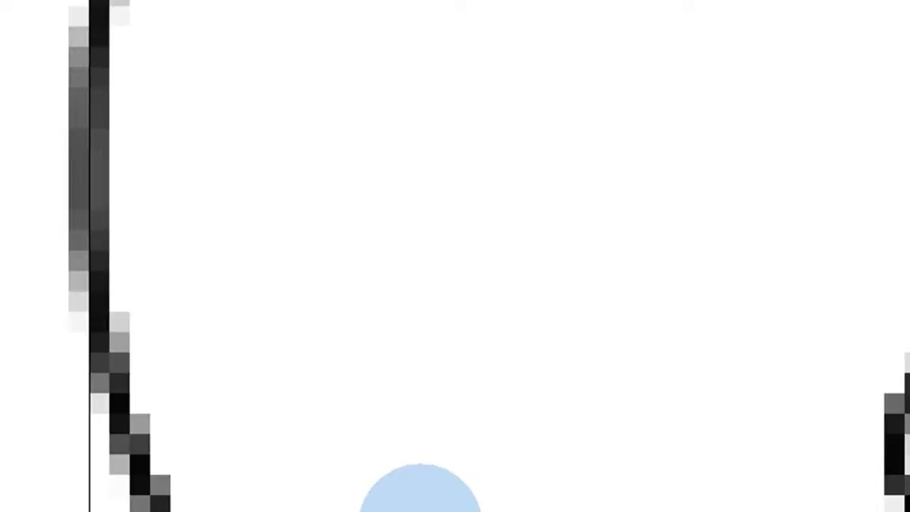
scroll(580, 412, "down", 5)
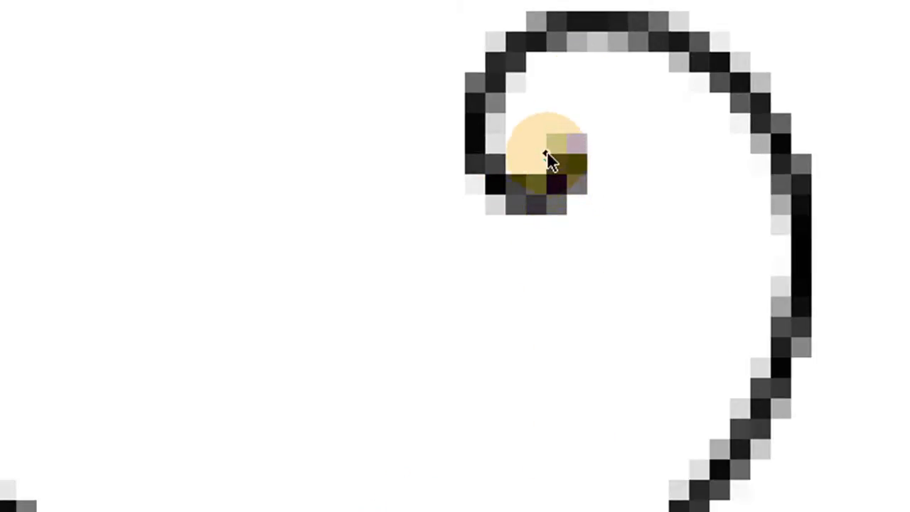
left_click(546, 152)
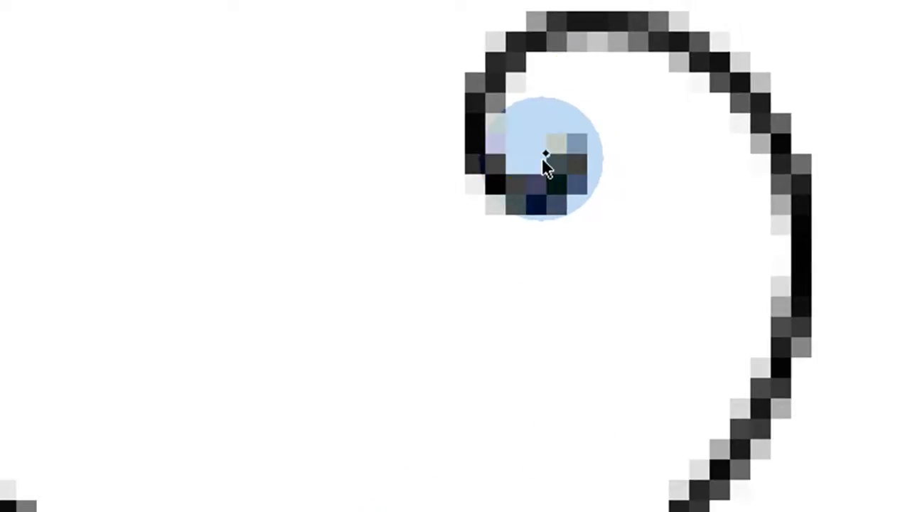
Rotate a copy of the spiral about 30 degrees clockwise around its inner end, keeping the original in place
key("ctrl+minus")
key("ctrl+minus")
key("ctrl+minus")
key("ctrl+minus")
key("ctrl+minus")
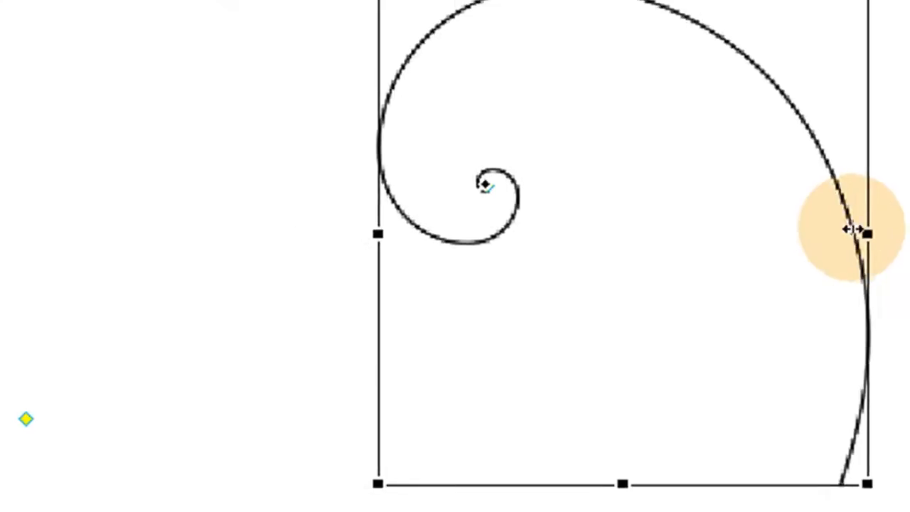
key("ctrl+minus")
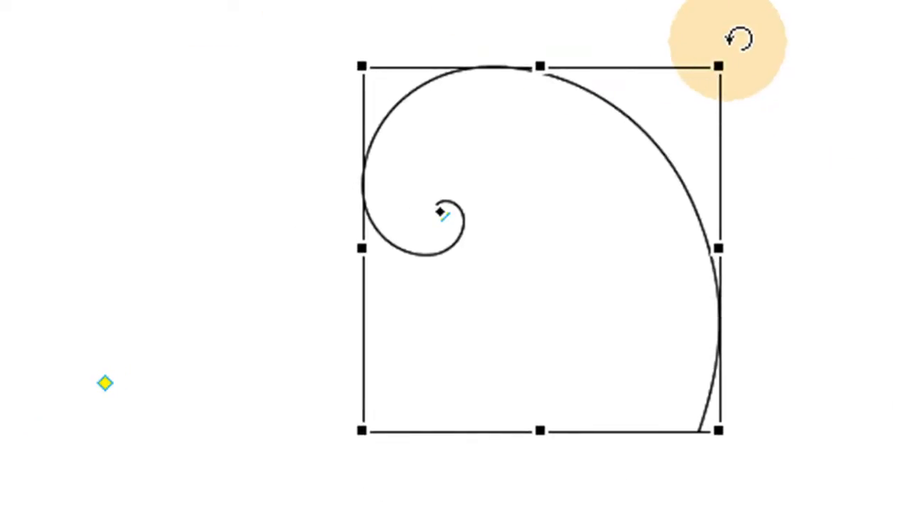
left_click_drag(727, 41, 771, 125)
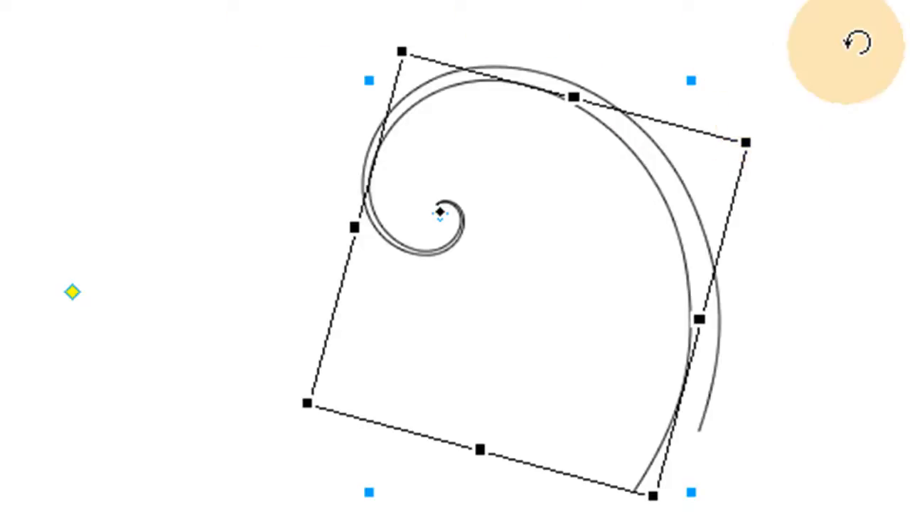
left_click_drag(794, 117, 829, 170)
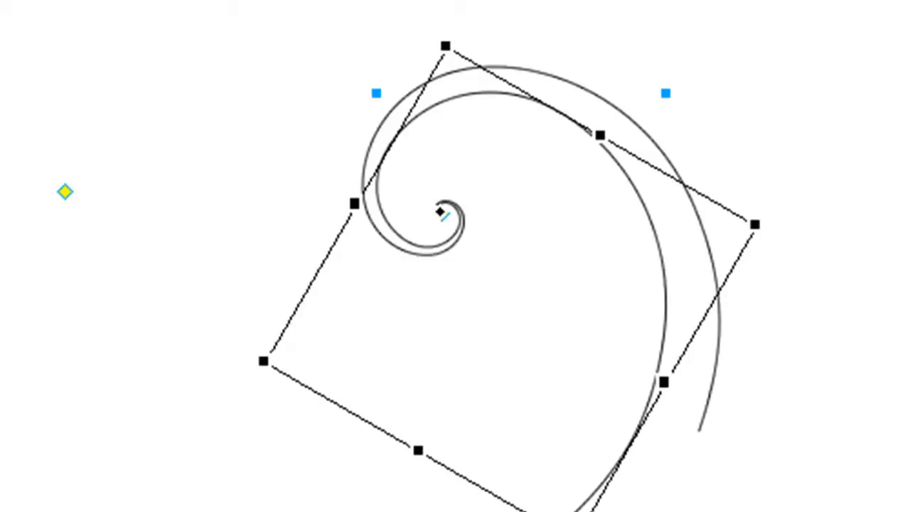
left_click(117, 183)
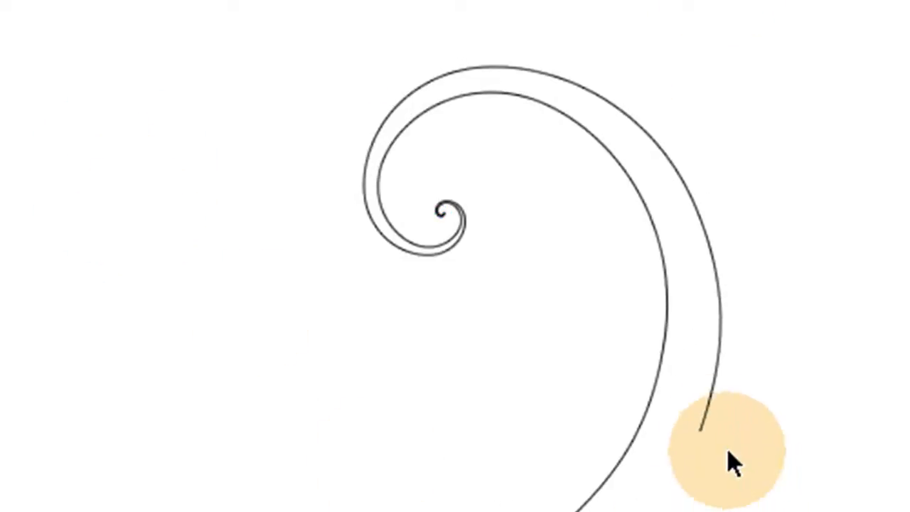
left_click(703, 424)
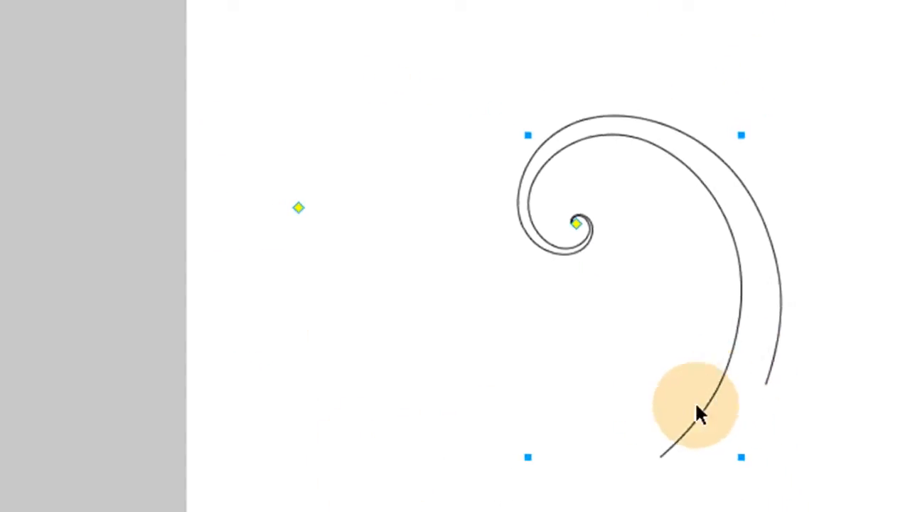
left_click(340, 345)
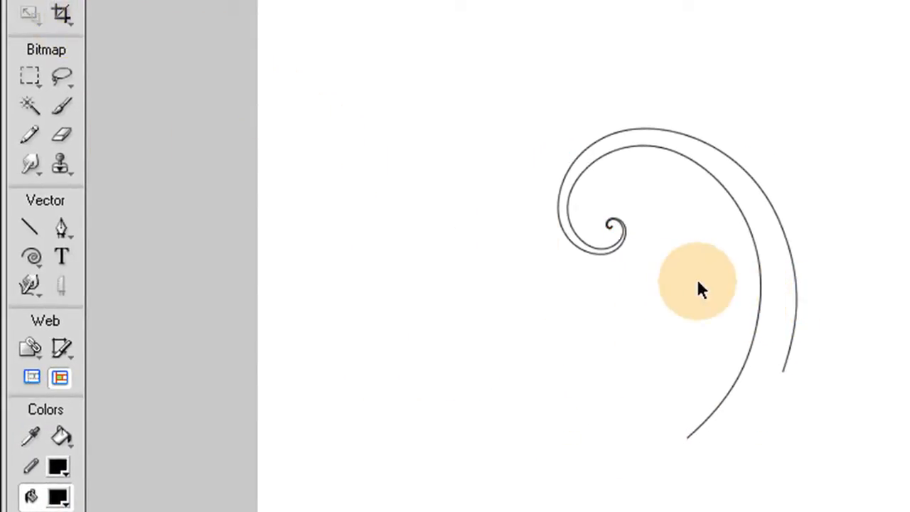
left_click(752, 217)
left_click(780, 215)
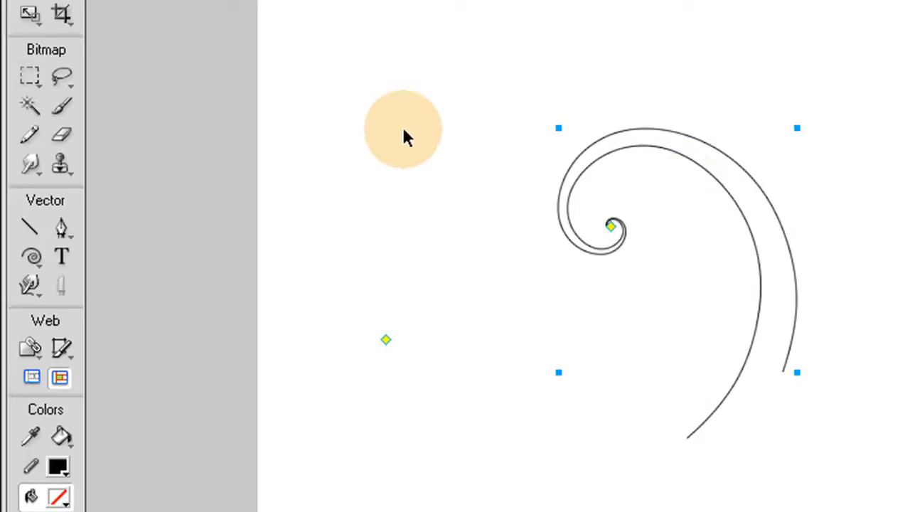
left_click(319, 109)
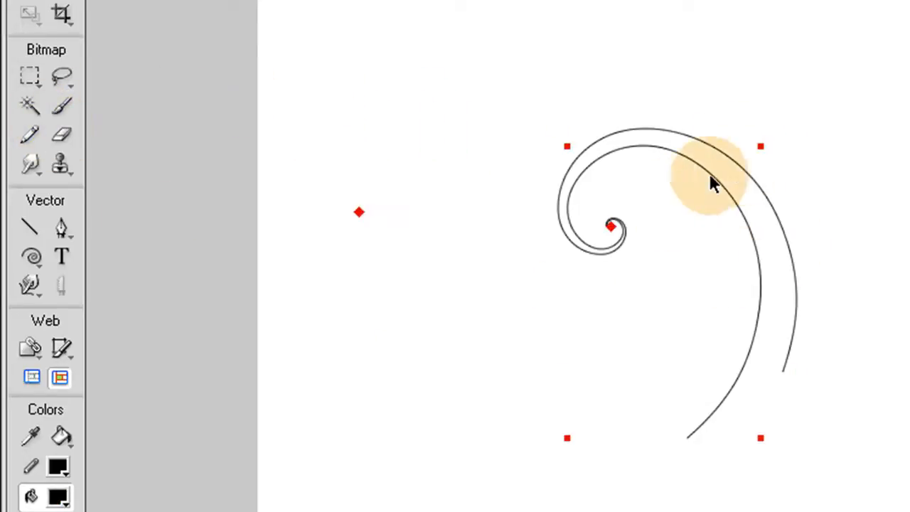
Connect the outer ends of the two spirals with a straight segment using the Pen tool
left_click(61, 133)
left_click(62, 228)
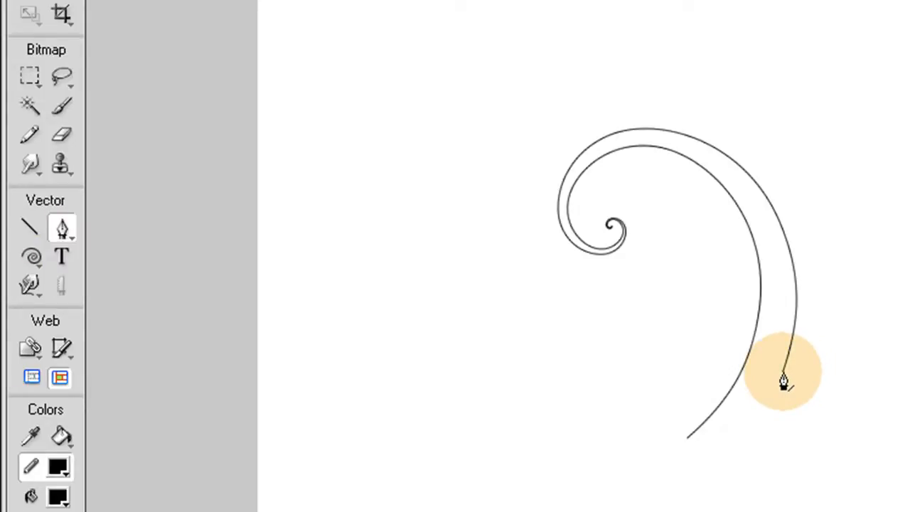
left_click(782, 378)
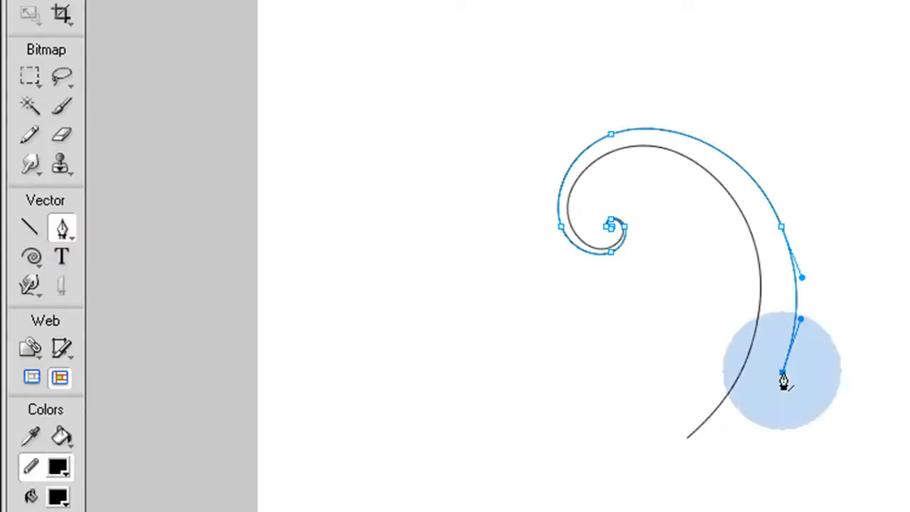
left_click(688, 438)
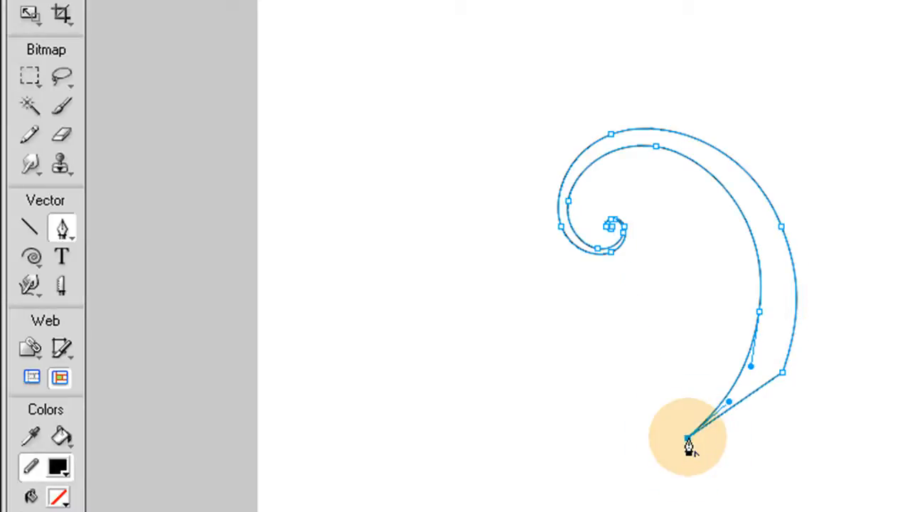
Fill the closed swirl path with solid black and deselect it
left_click(280, 511)
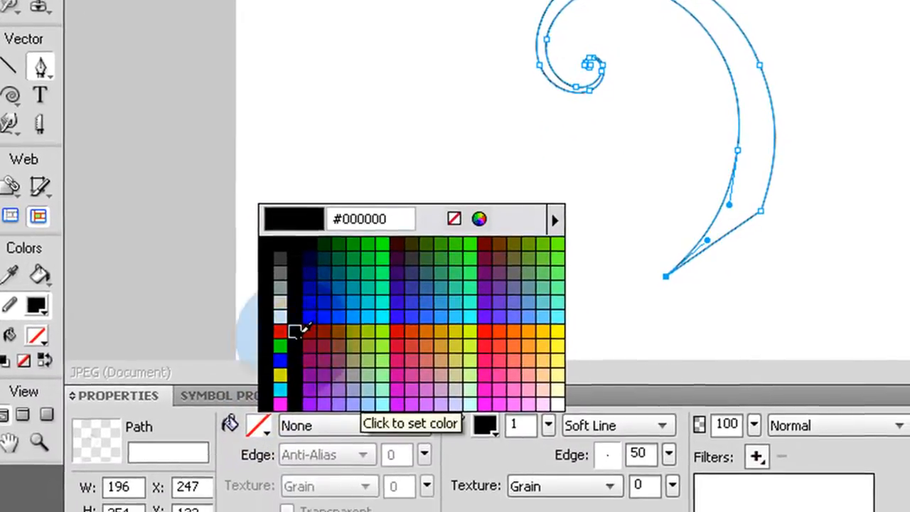
left_click(305, 380)
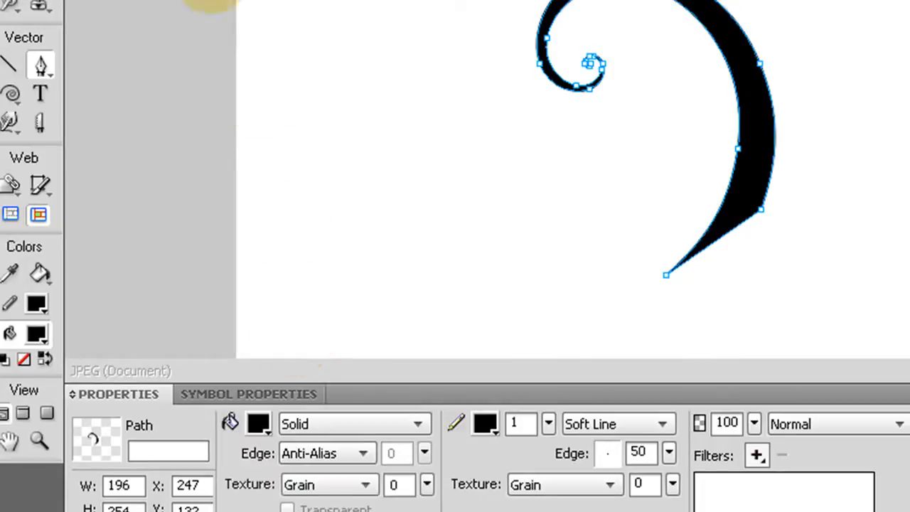
key("v")
left_click(175, 43)
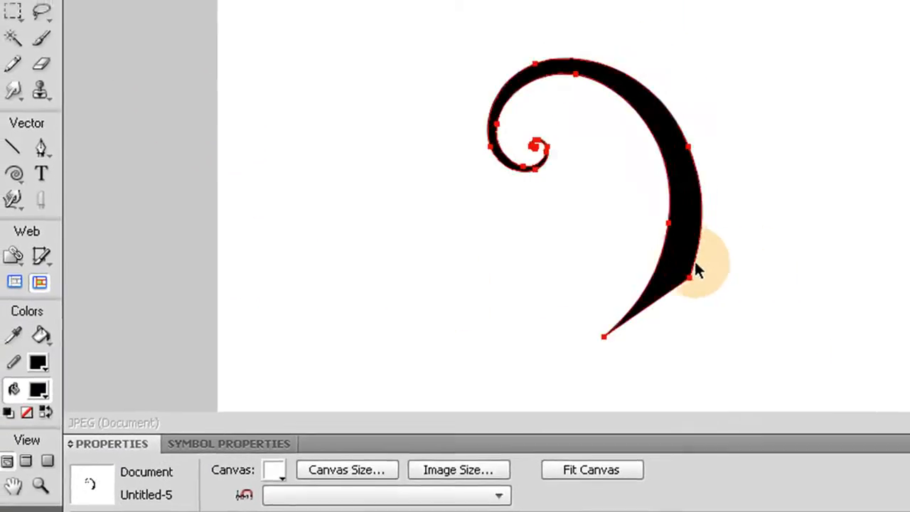
left_click(694, 264)
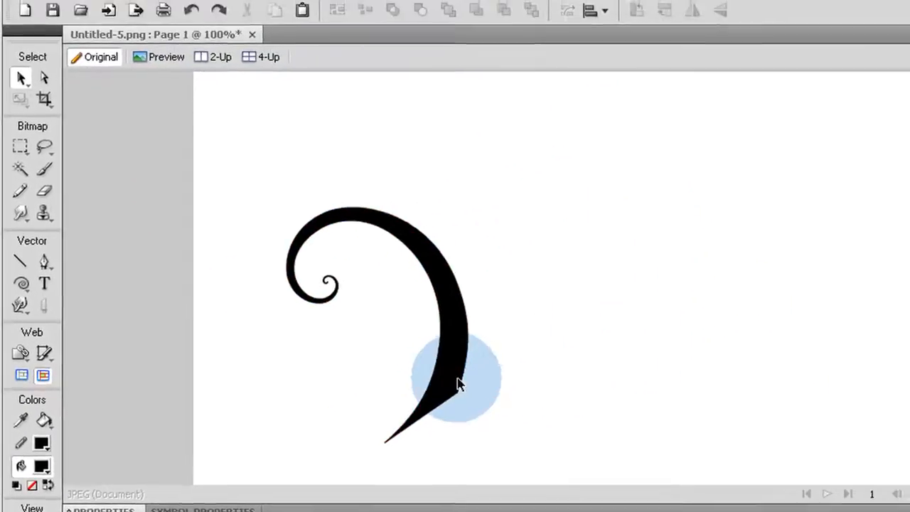
left_click(532, 402)
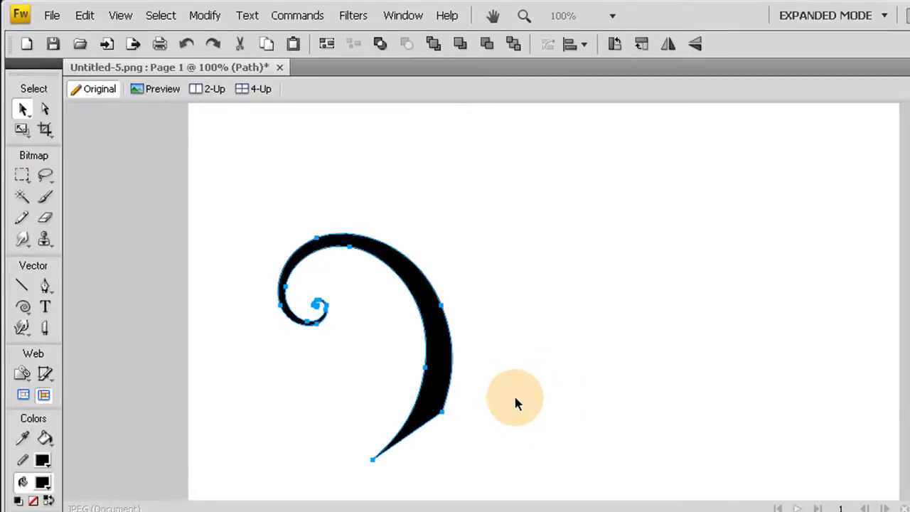
Flip a copy of the black swirl horizontally and place it beside the original so their thick stems overlap
left_click(443, 392)
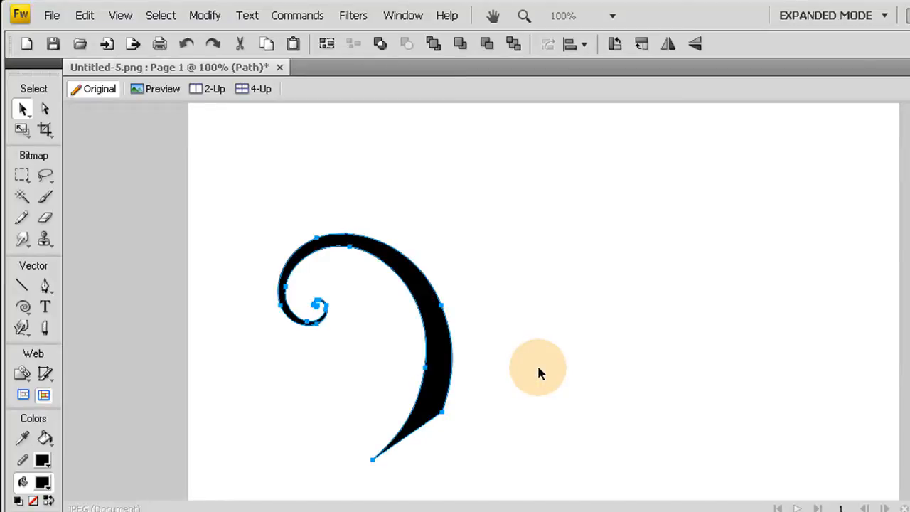
left_click(204, 16)
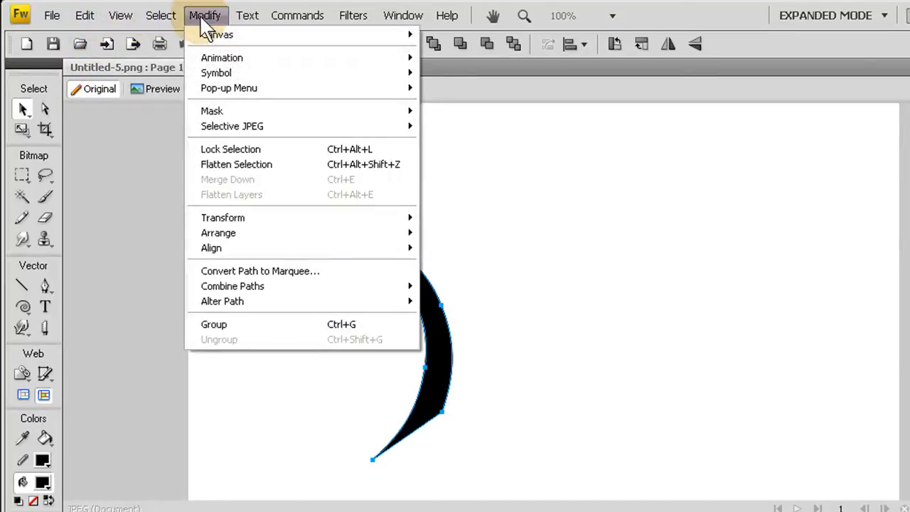
mouse_move(241, 220)
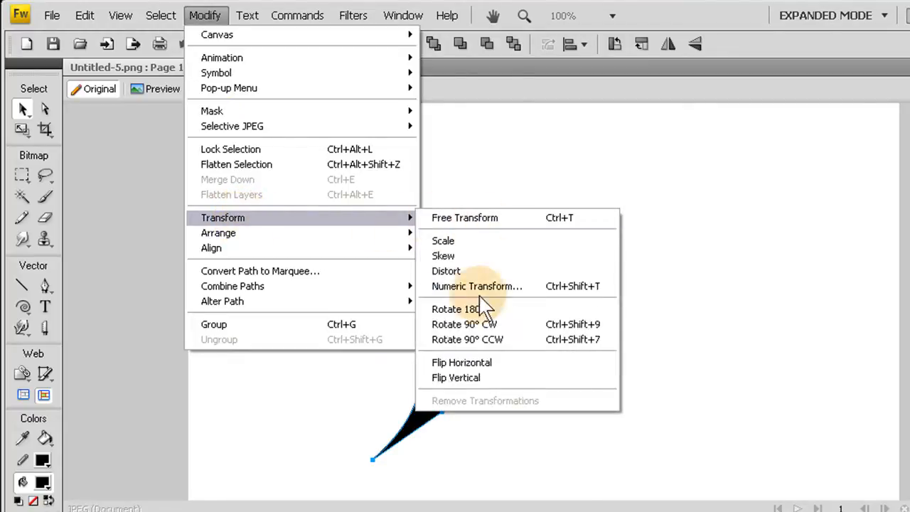
left_click(475, 361)
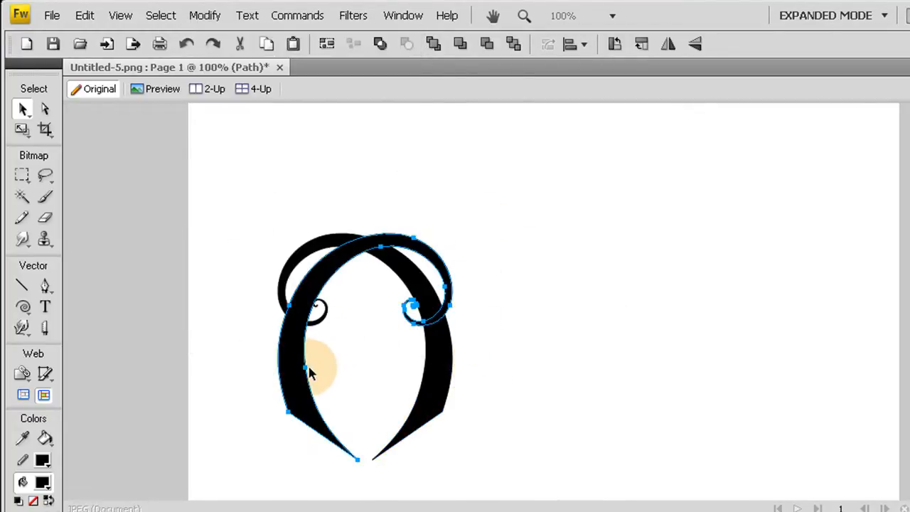
left_click_drag(310, 373, 454, 371)
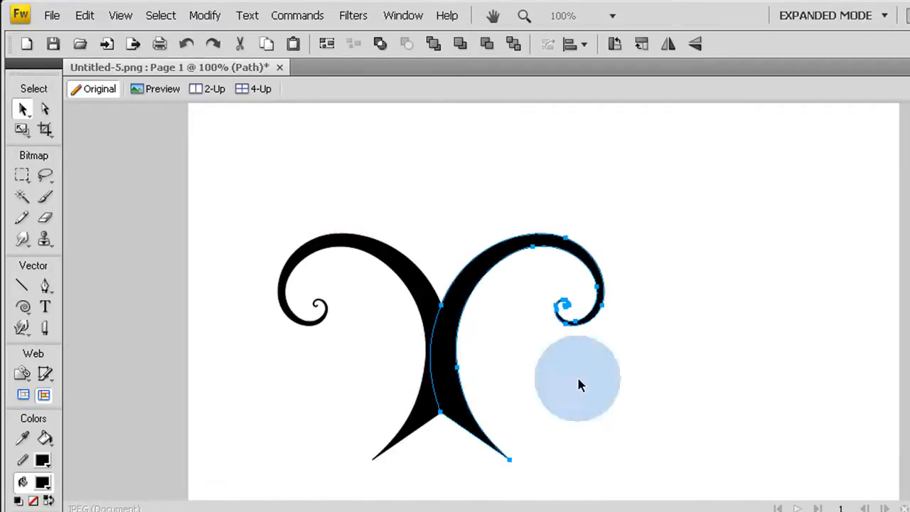
left_click(578, 383)
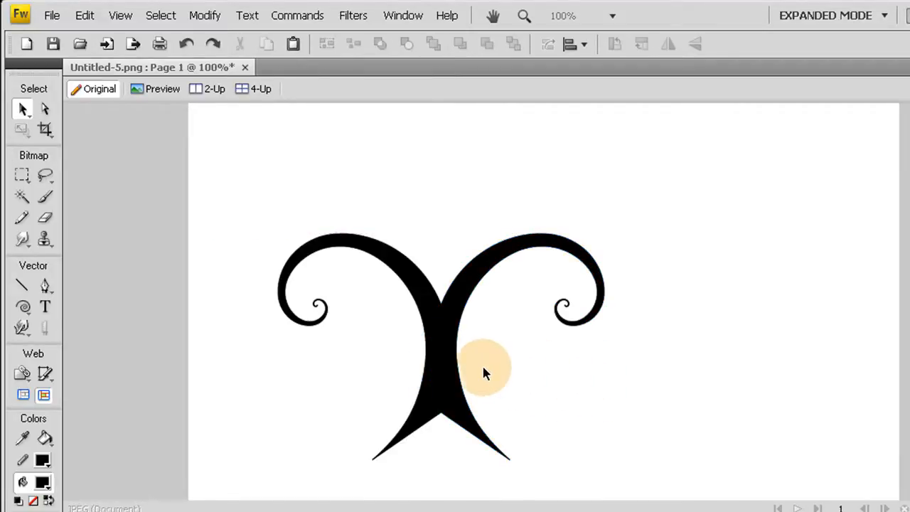
Combine the two mirrored swirls into a single path with Union
left_click(439, 311)
left_click(432, 301, "shift")
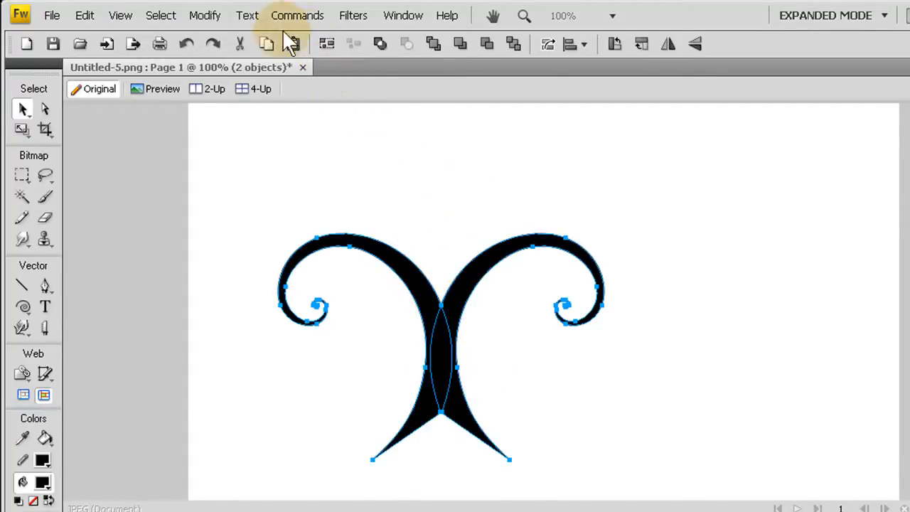
left_click(206, 17)
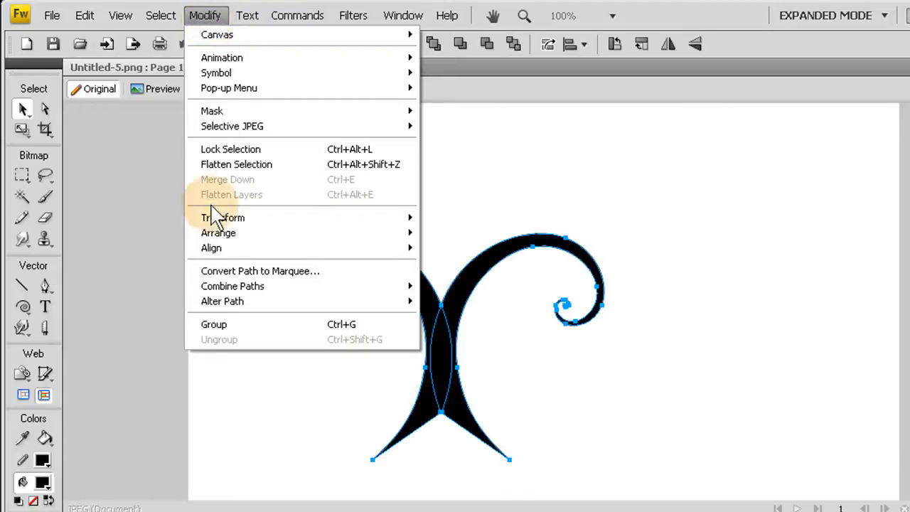
mouse_move(211, 286)
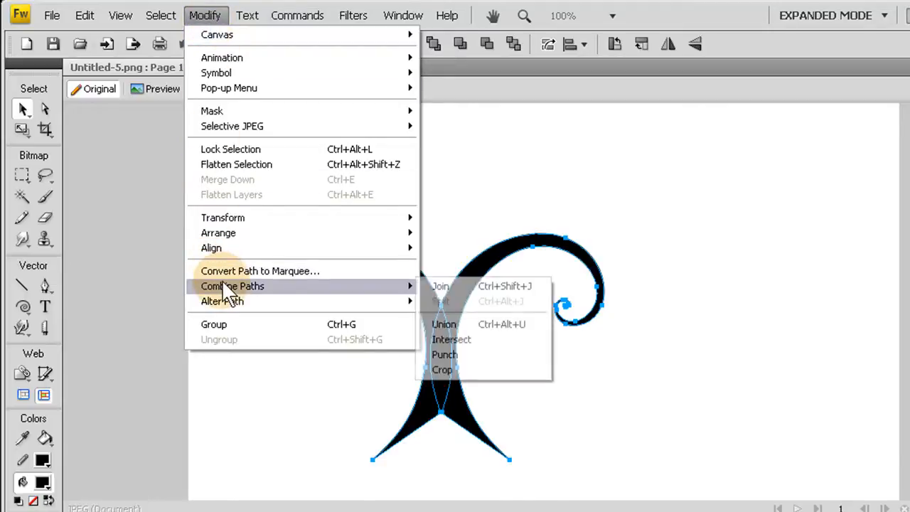
left_click(453, 319)
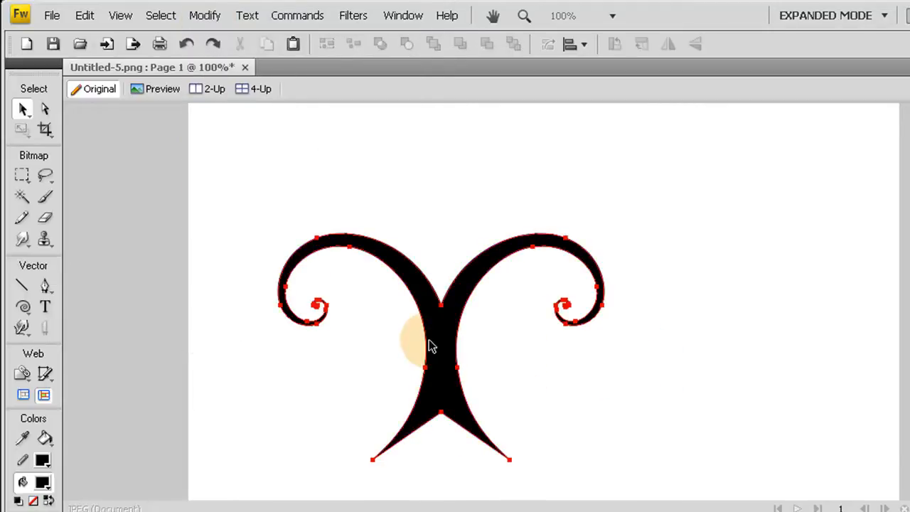
left_click(428, 345)
left_click(637, 364)
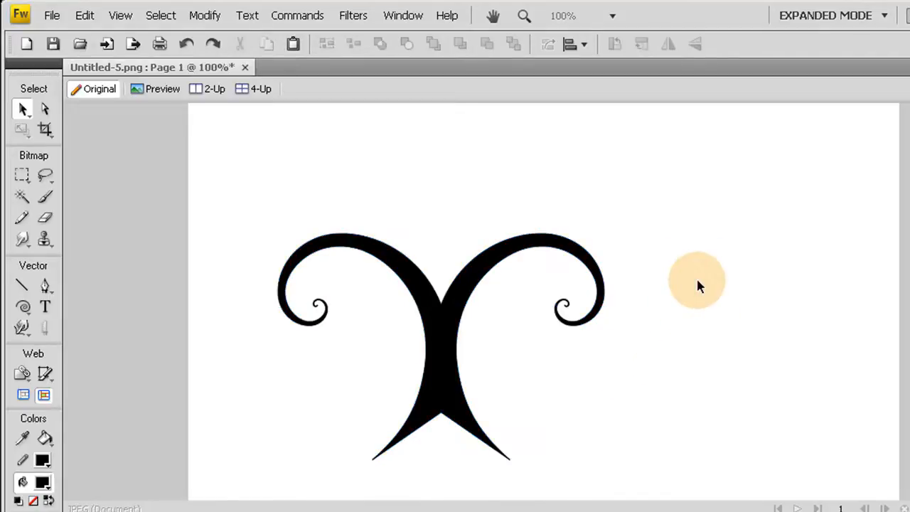
Try the merged ornament at different positions on the canvas as one object
left_click_drag(455, 366, 384, 385)
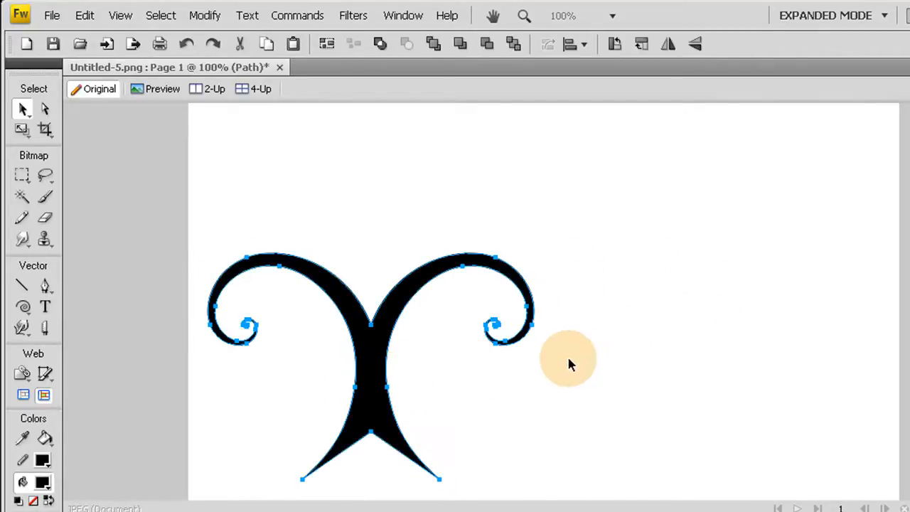
left_click(566, 353)
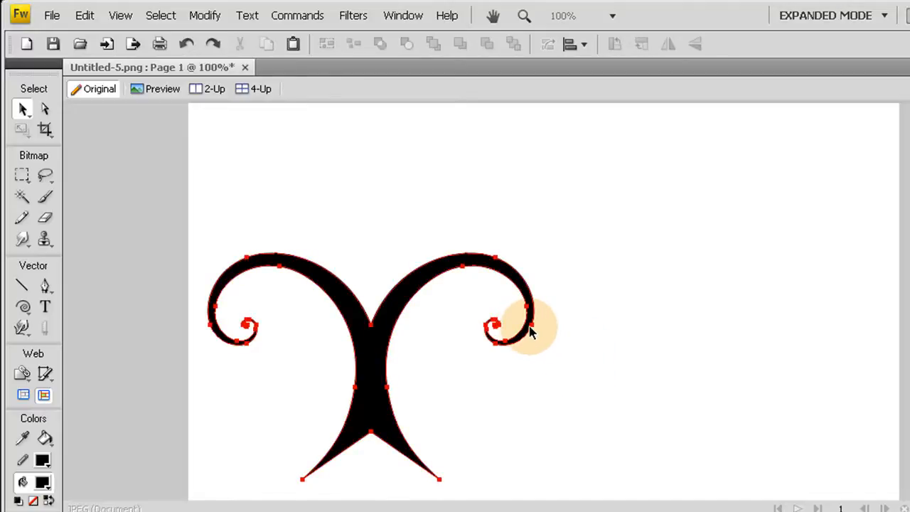
left_click(531, 331)
left_click(570, 328)
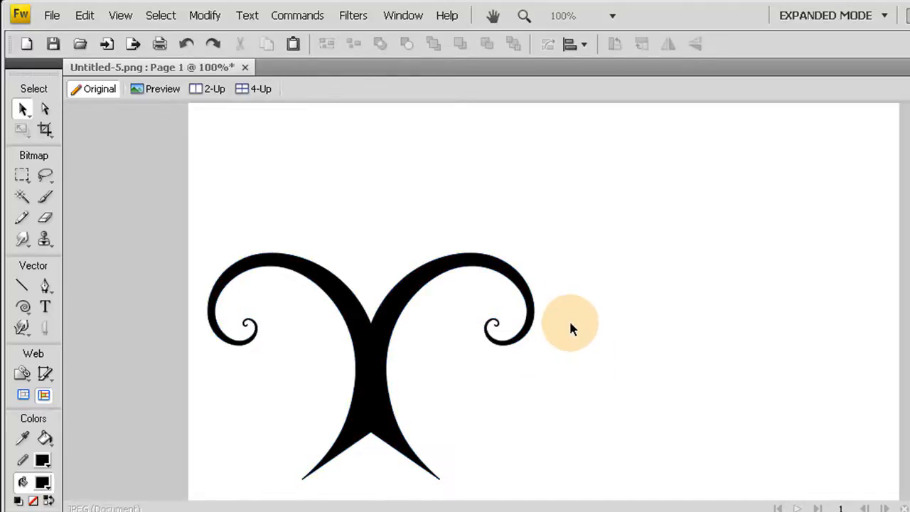
left_click(417, 299)
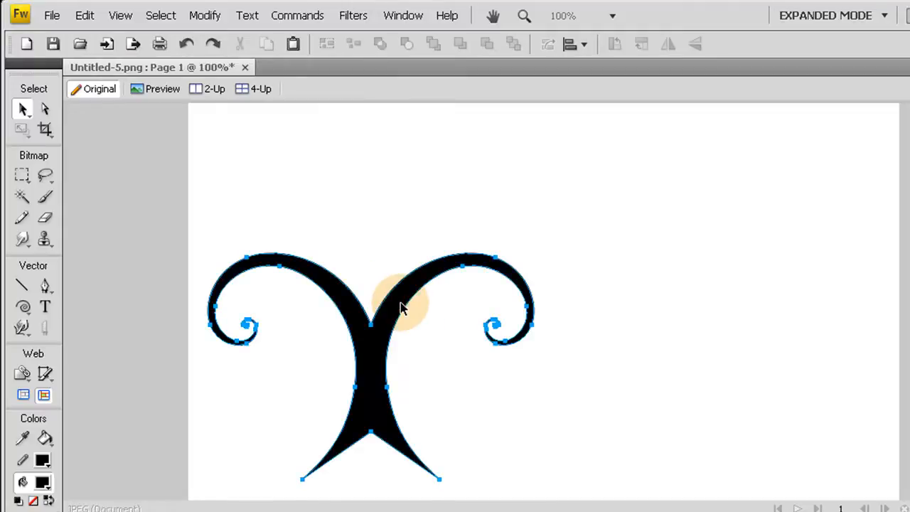
left_click(583, 292)
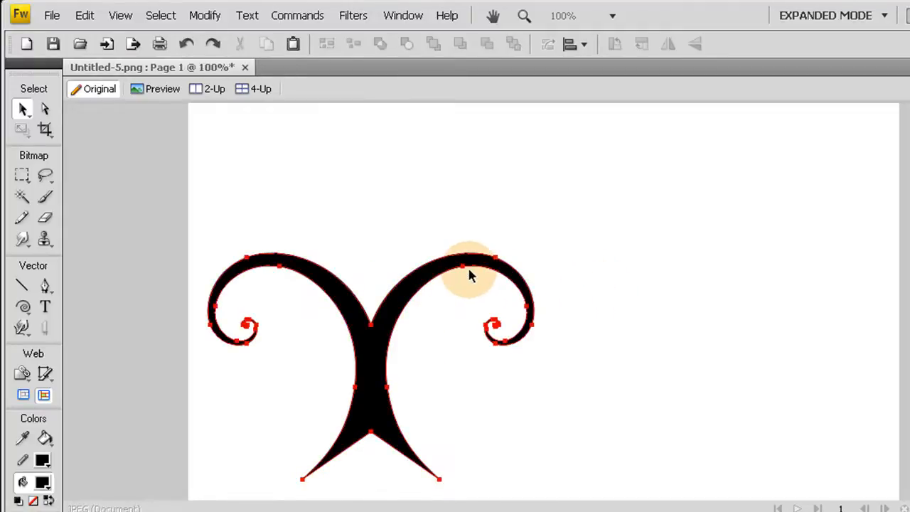
left_click(476, 267)
left_click(611, 261)
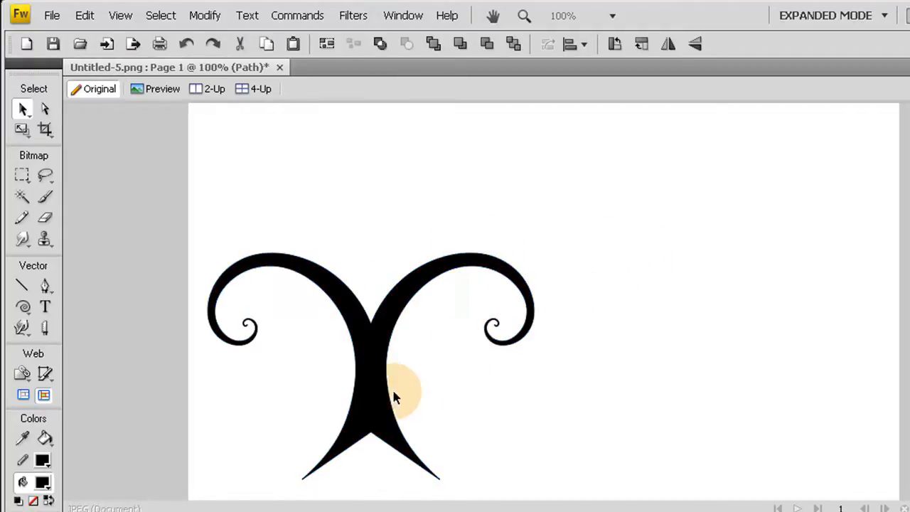
left_click_drag(383, 397, 537, 359)
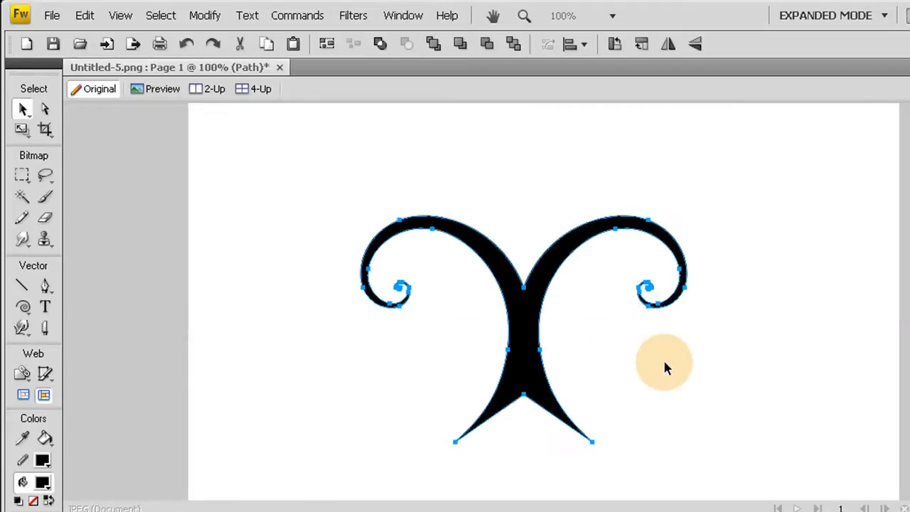
left_click(789, 379)
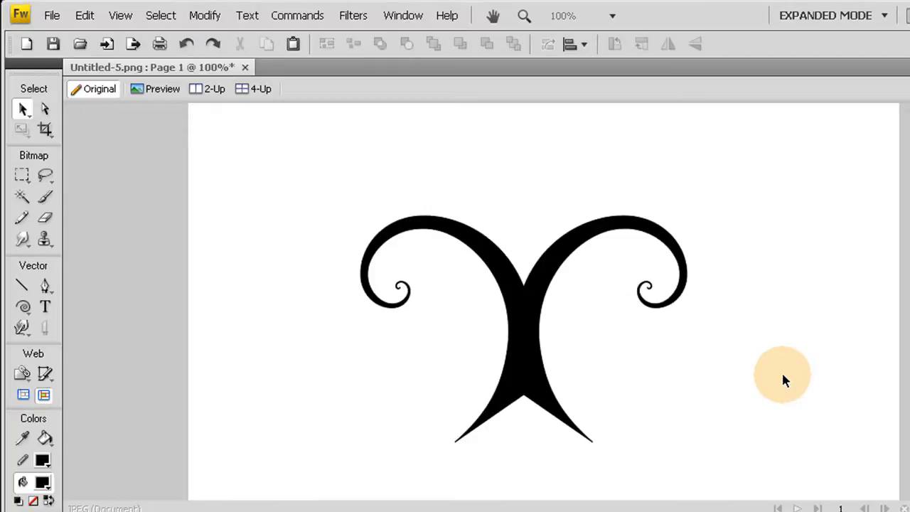
Move the merged ornament to the lower left area of the canvas and deselect it
left_click(525, 393)
left_click_drag(524, 392, 396, 420)
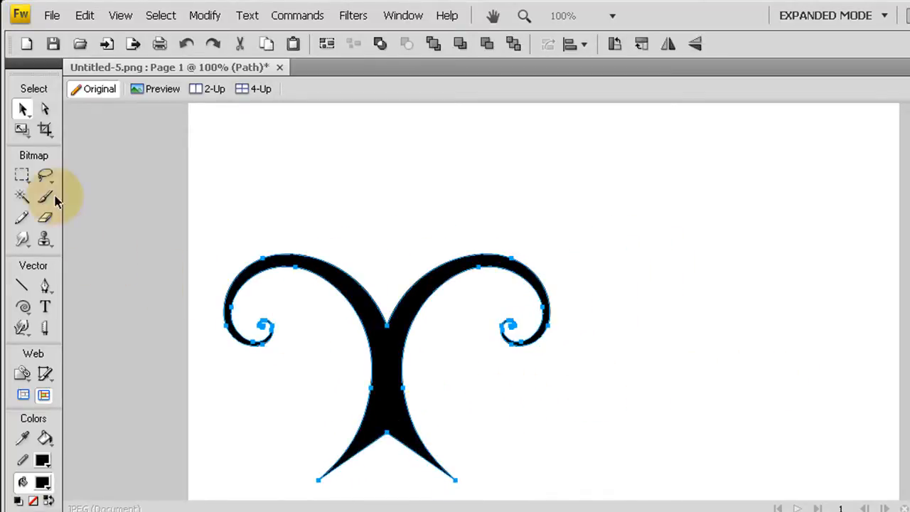
left_click(241, 213)
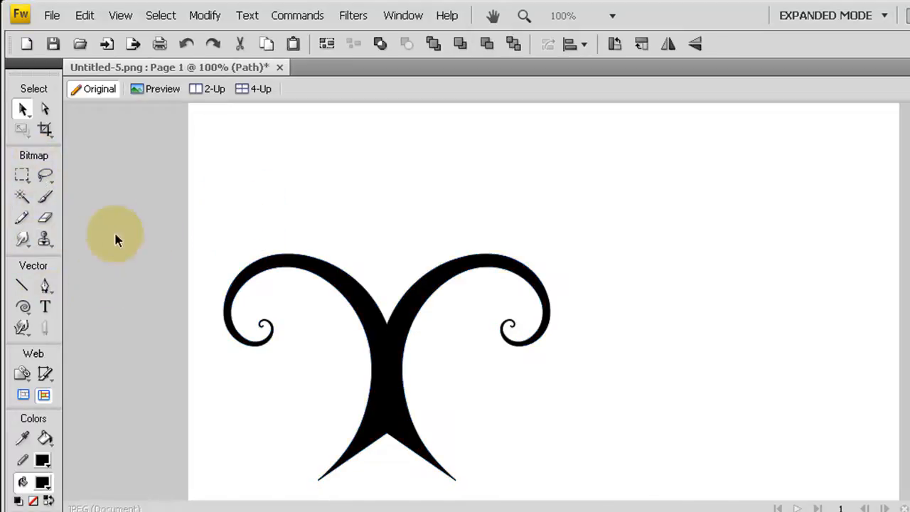
Draw a closed wave-shaped stroke above the ornament with the Pen tool, dipping at its right end into a pointed, upturned tip
left_click(45, 284)
left_click(280, 158)
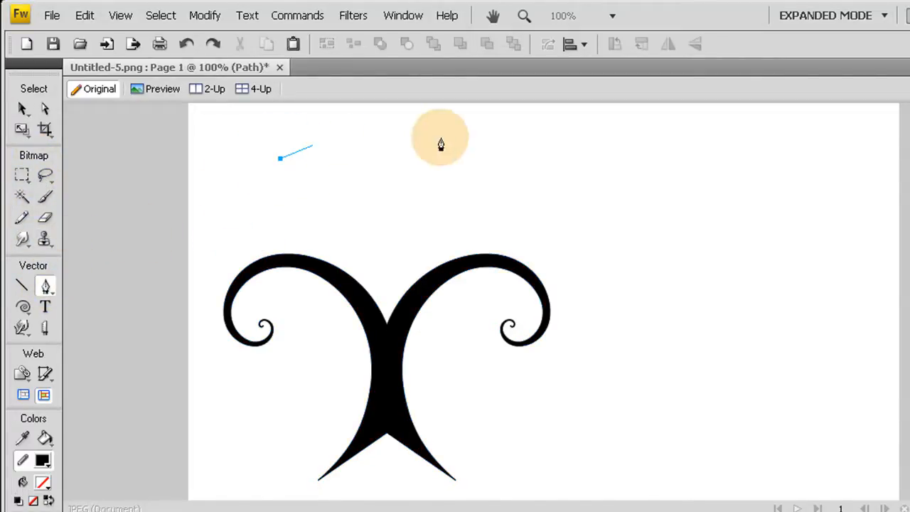
left_click_drag(755, 174, 842, 306)
left_click(883, 201)
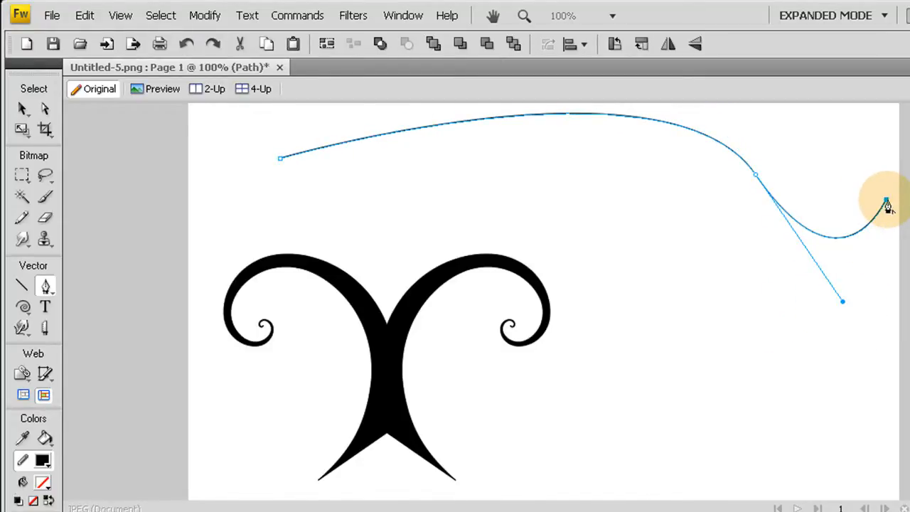
left_click_drag(886, 202, 824, 304)
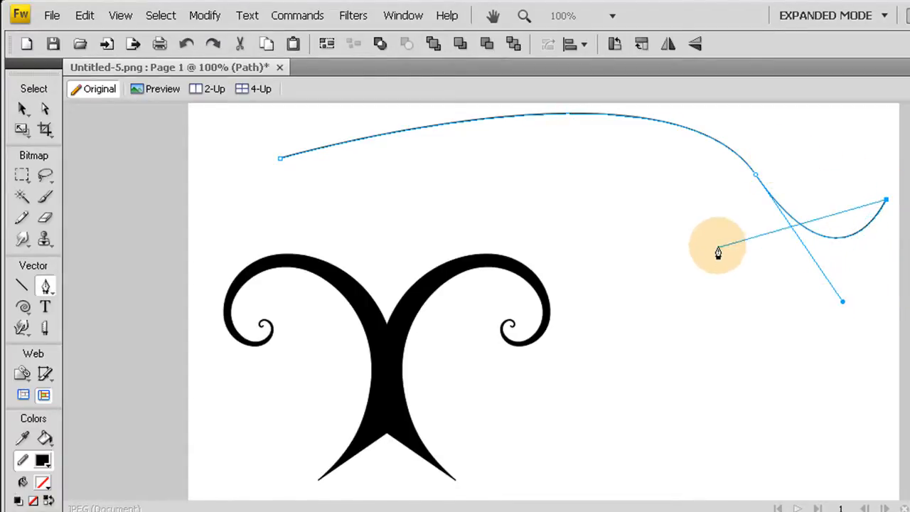
left_click_drag(720, 211, 595, 61)
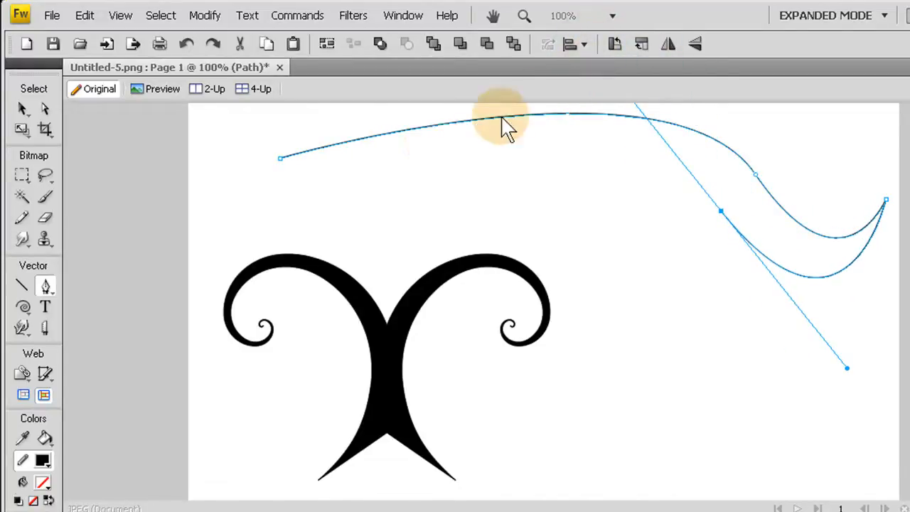
left_click(276, 184)
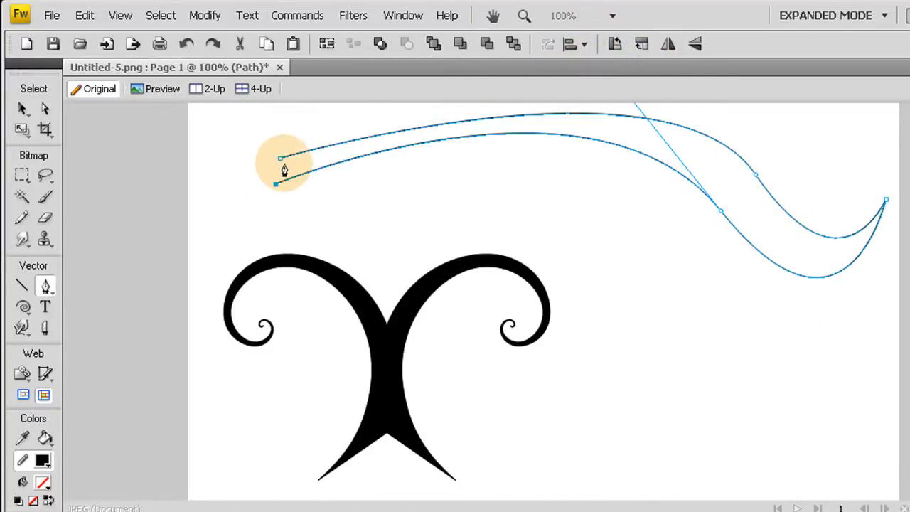
left_click(280, 158)
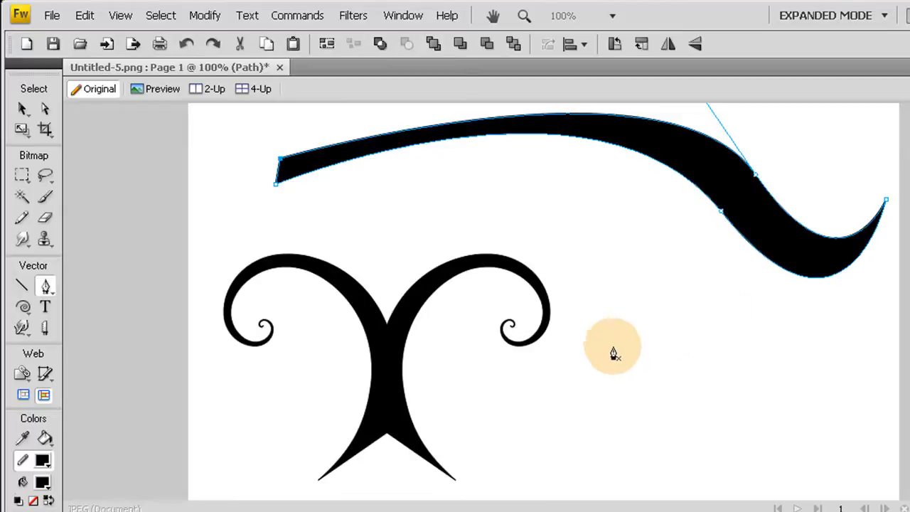
Draw a closed check-mark-shaped swoosh beside the ornament's lower half with the Pen tool, curving from a short hooked tip to a long upward-slanting point
left_click(551, 395)
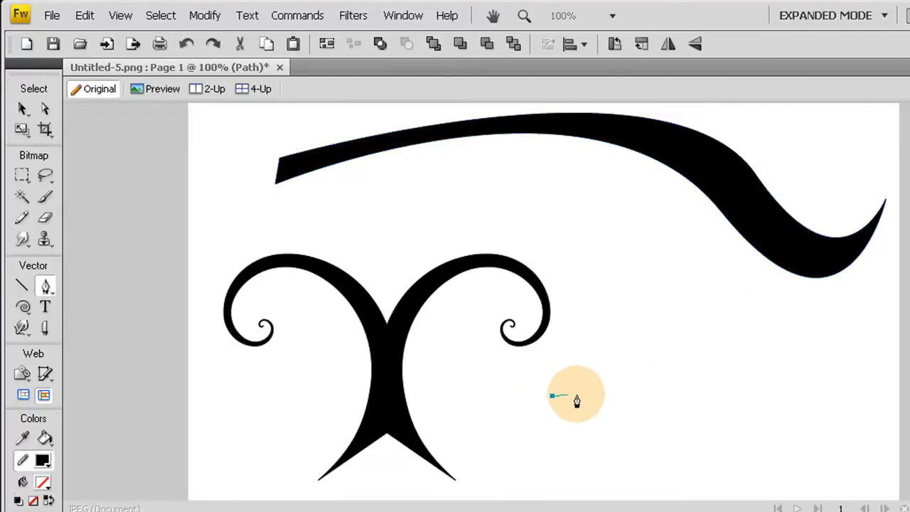
left_click(729, 396)
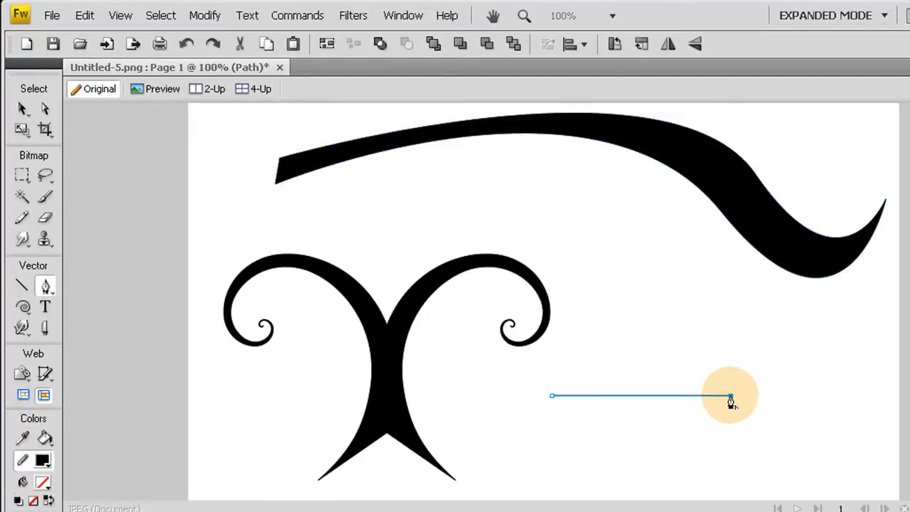
key("ctrl+z")
left_click_drag(731, 396, 908, 326)
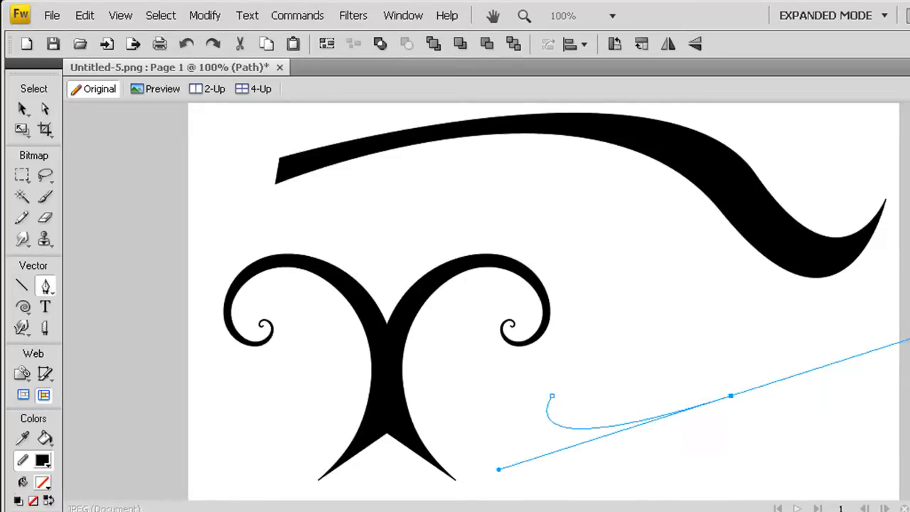
left_click(730, 398)
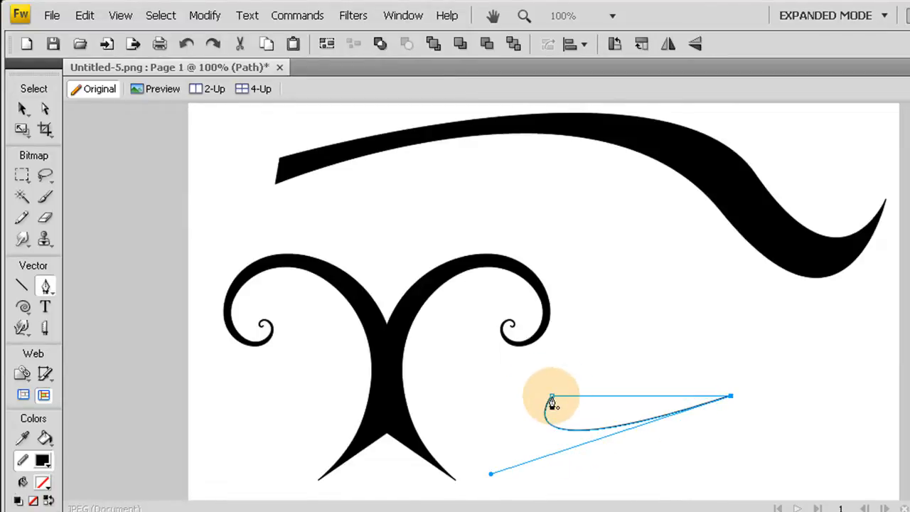
left_click_drag(551, 398, 672, 266)
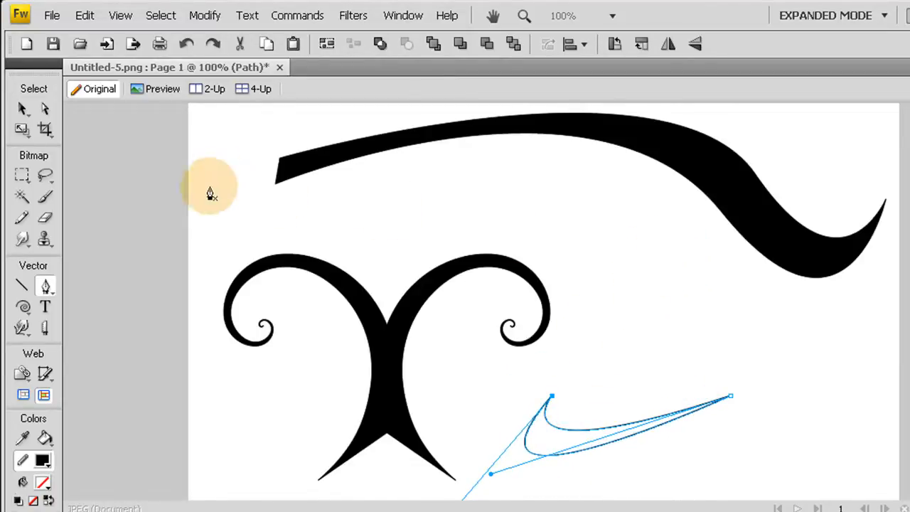
Fill the swoosh with solid black (#000000) and deselect it
left_click(43, 482)
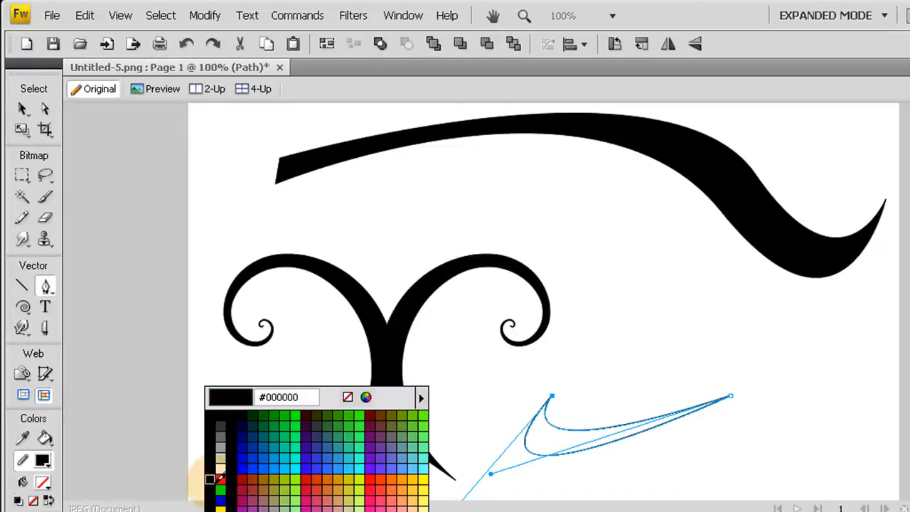
left_click(217, 475)
left_click(21, 108)
left_click(110, 224)
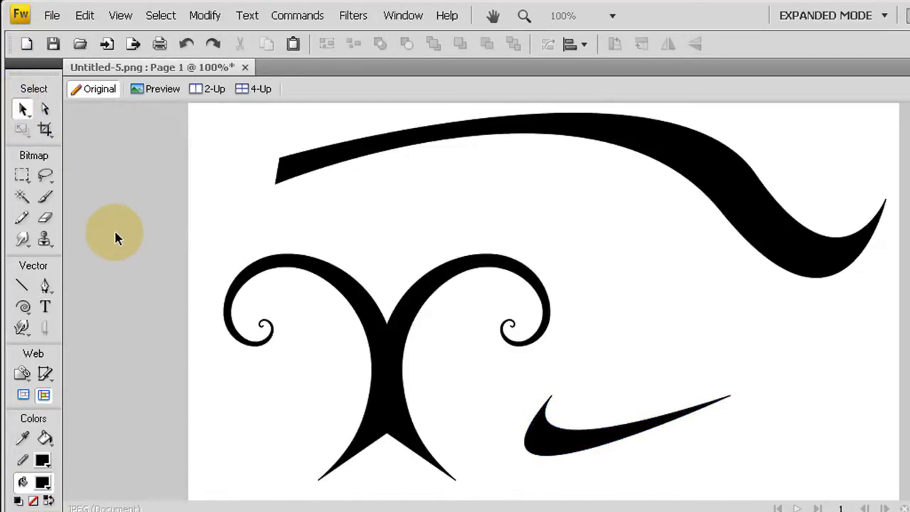
Move the large wave-shaped stroke slightly down and to the left, just above the ornament, and deselect it
left_click_drag(680, 149, 638, 203)
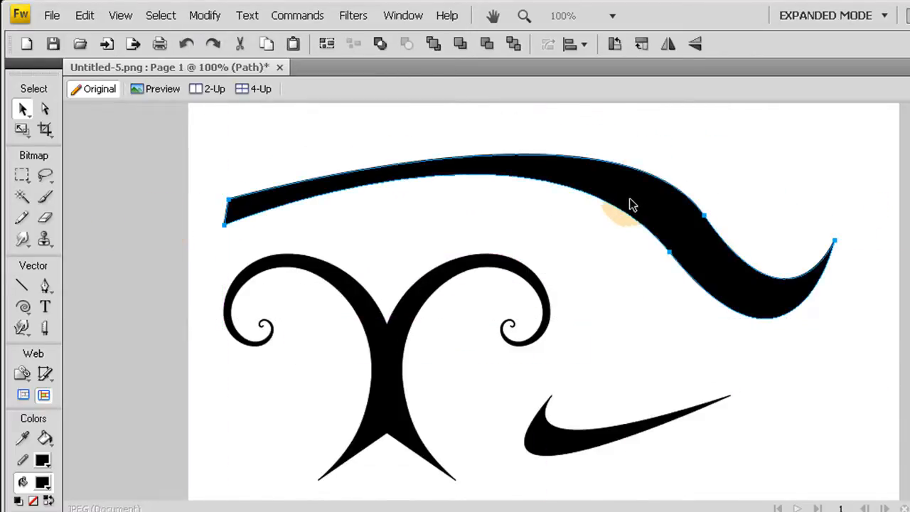
left_click_drag(629, 205, 636, 193)
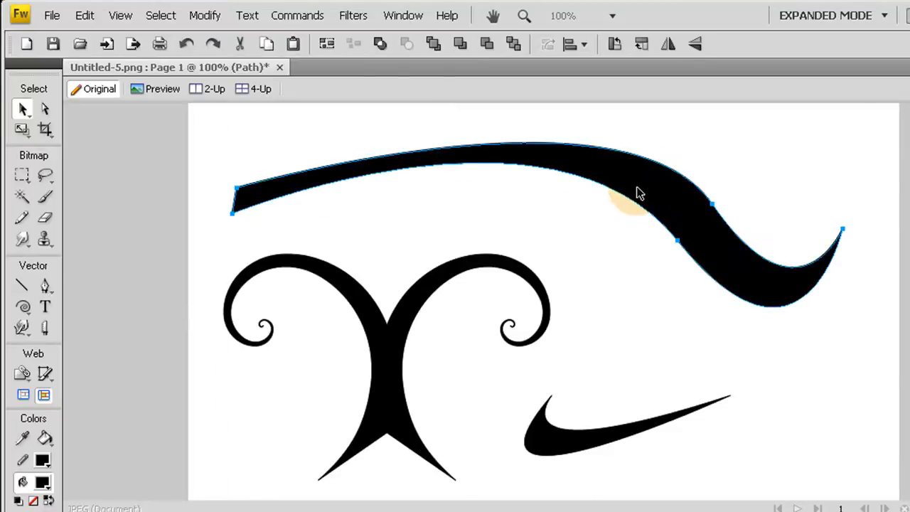
left_click(616, 278)
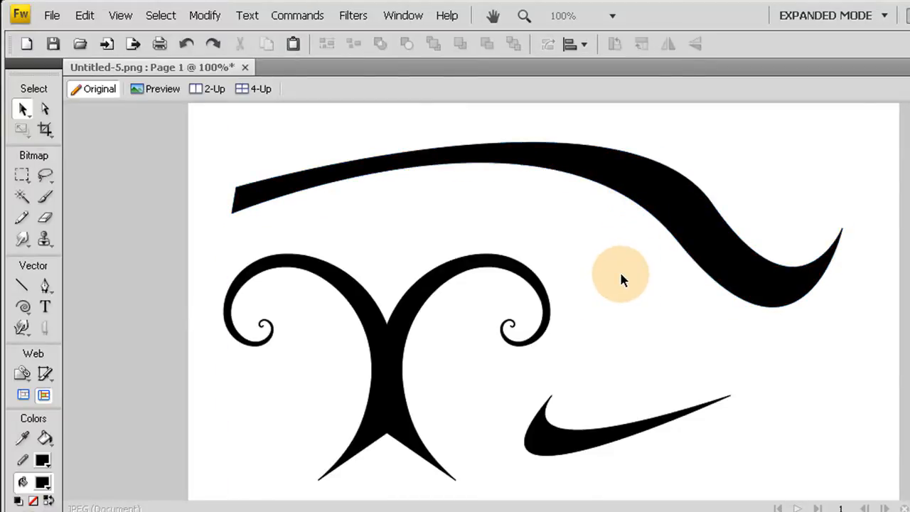